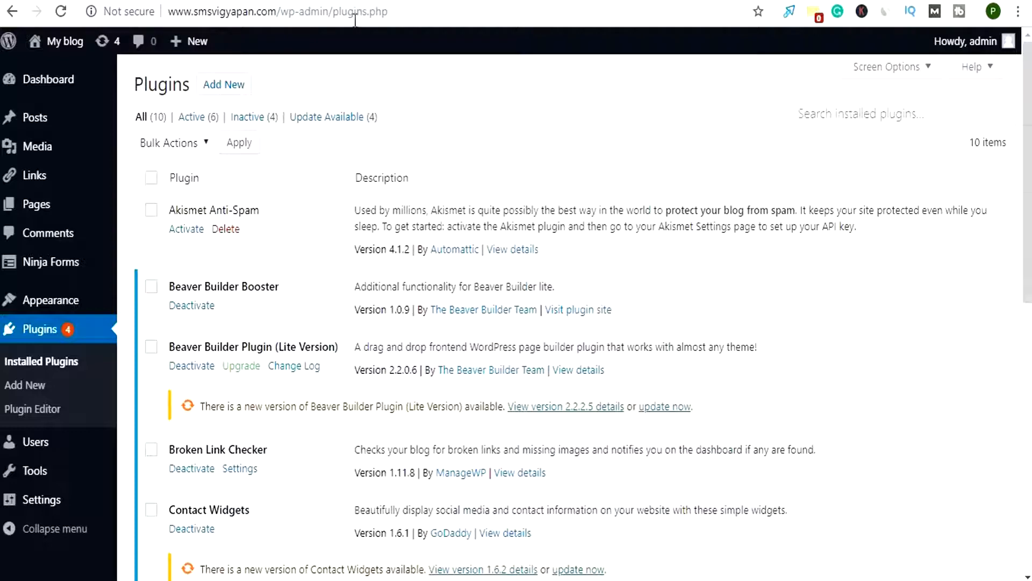
Switch to the GoDaddy hosting page and inspect the https prefix in its web address
left_click(57, 0)
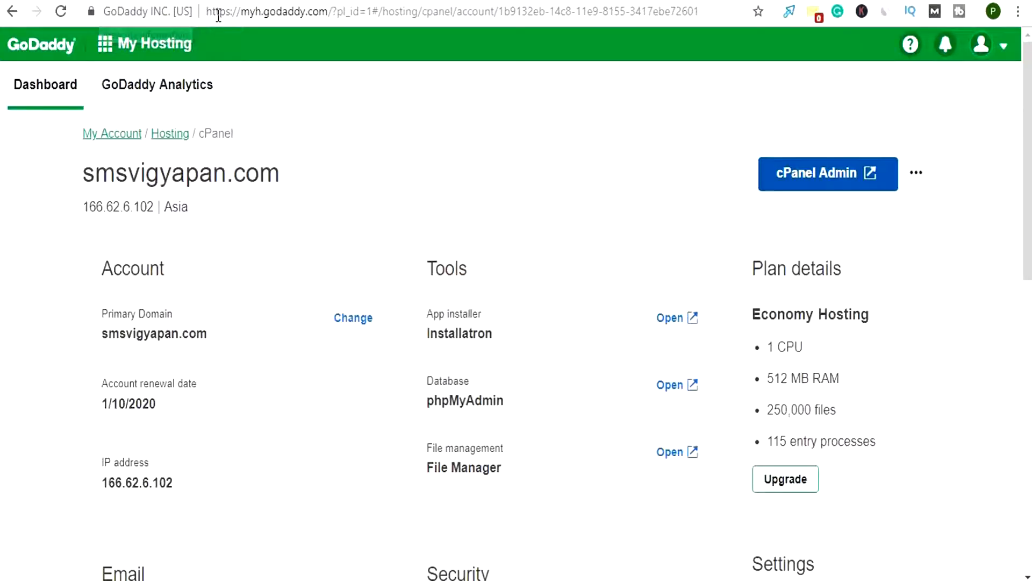
left_click_drag(207, 15, 241, 14)
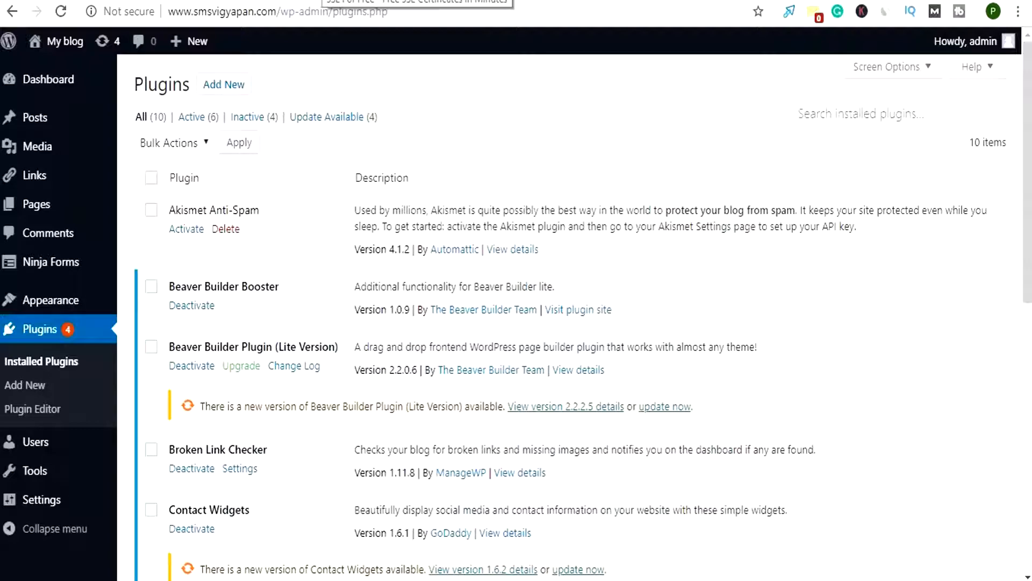
Switch to SSL For Free and request a free certificate for smsvigyapan.com with Automatic FTP Verification
left_click(318, 1)
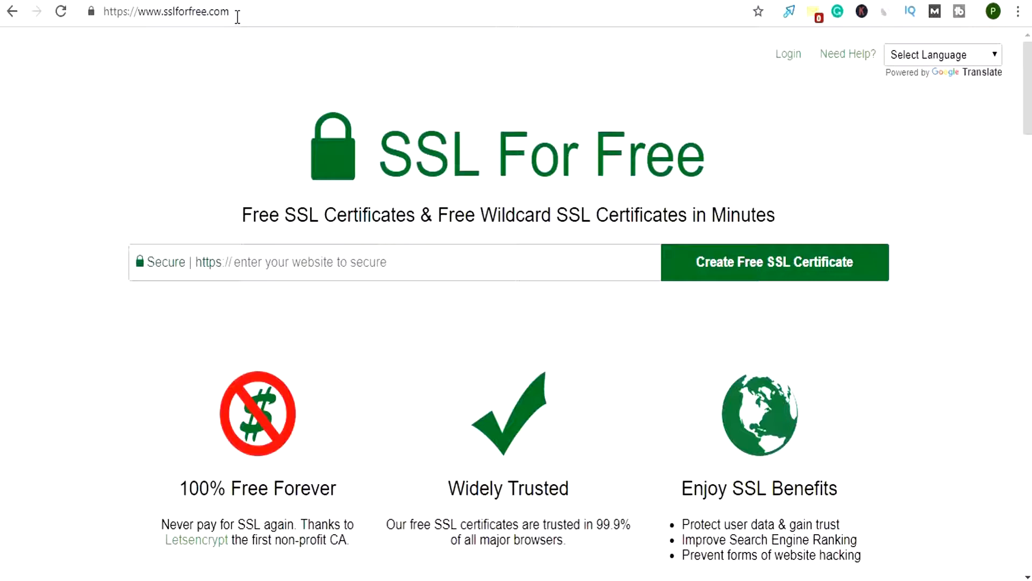
left_click(240, 269)
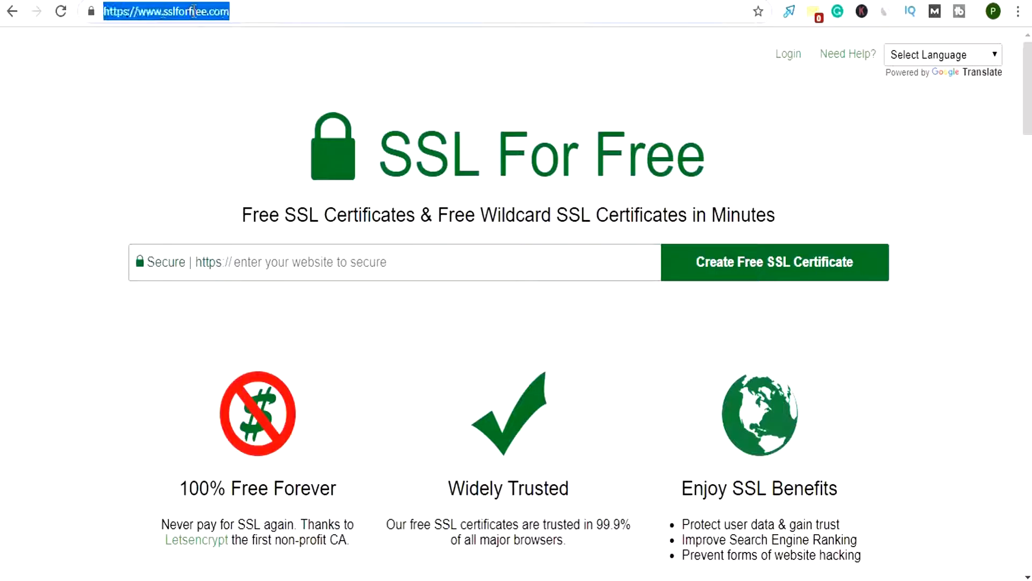
double_click(196, 10)
left_click(259, 274)
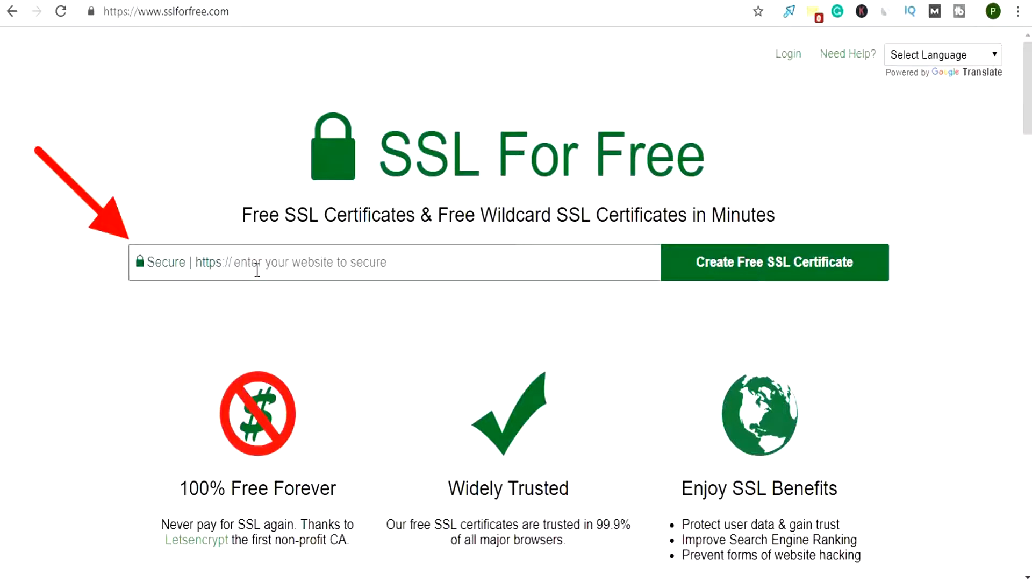
type("smsvig")
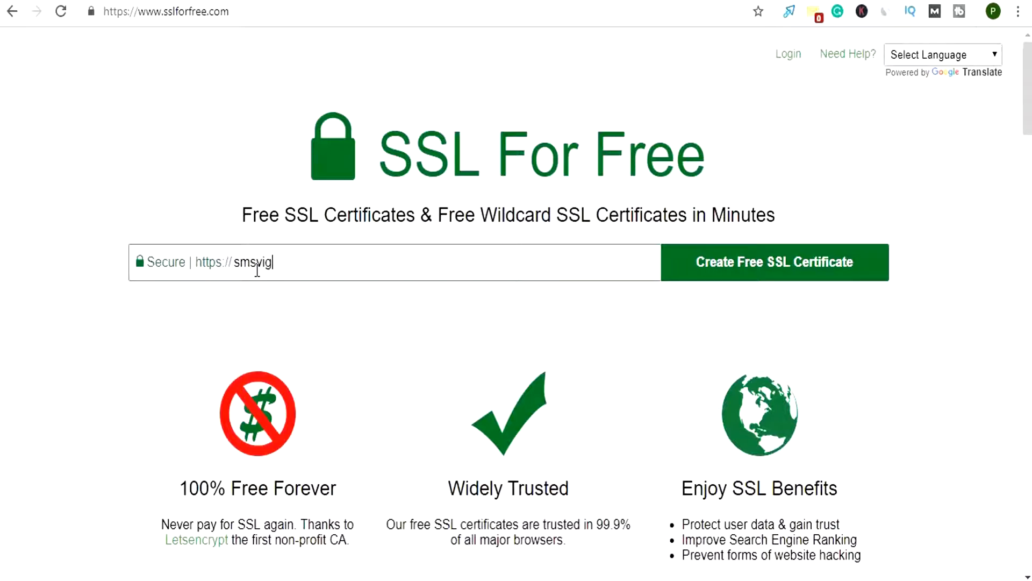
type("yapan.com")
left_click(743, 277)
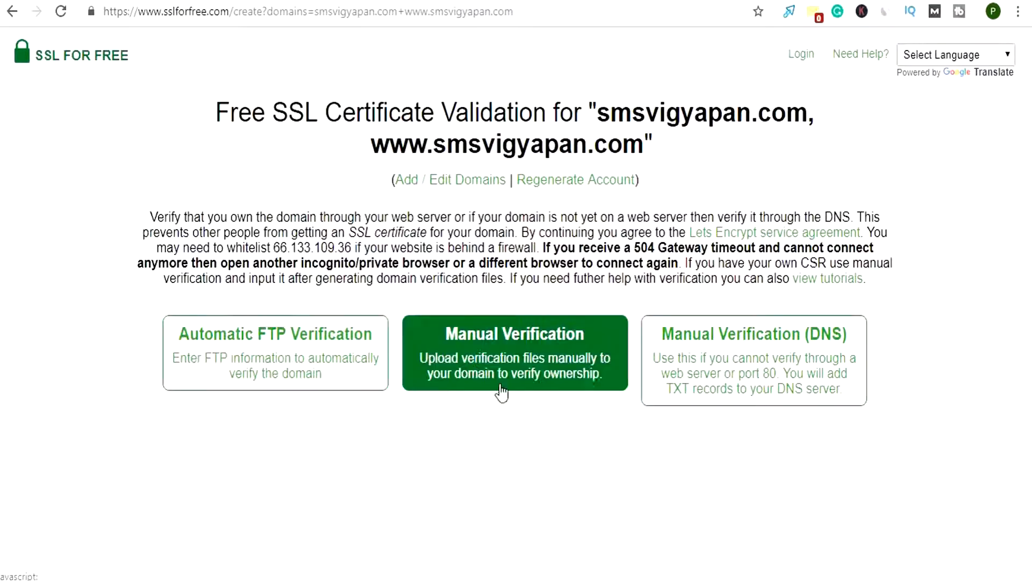
left_click(257, 357)
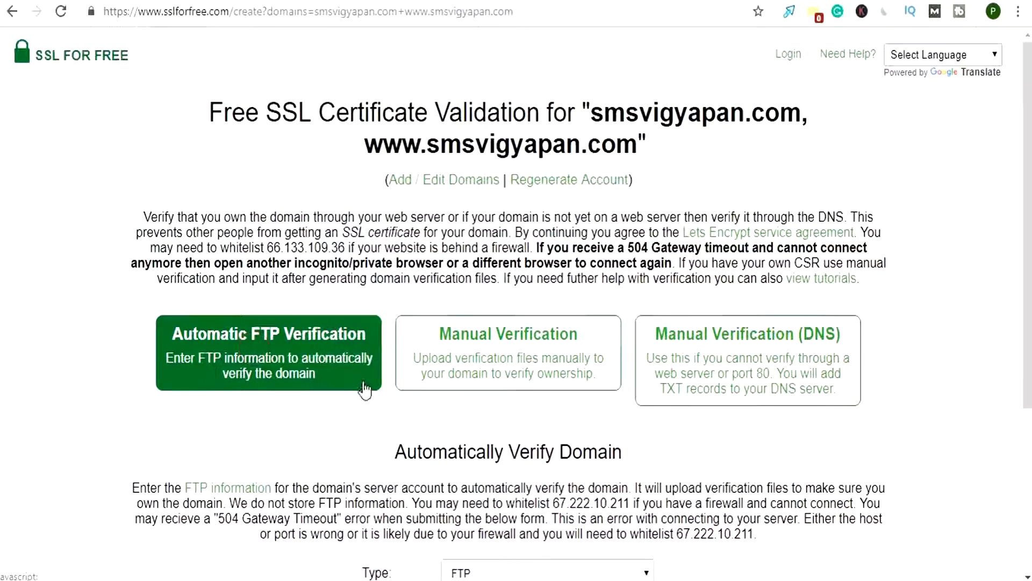
scroll(365, 389, "down", 4)
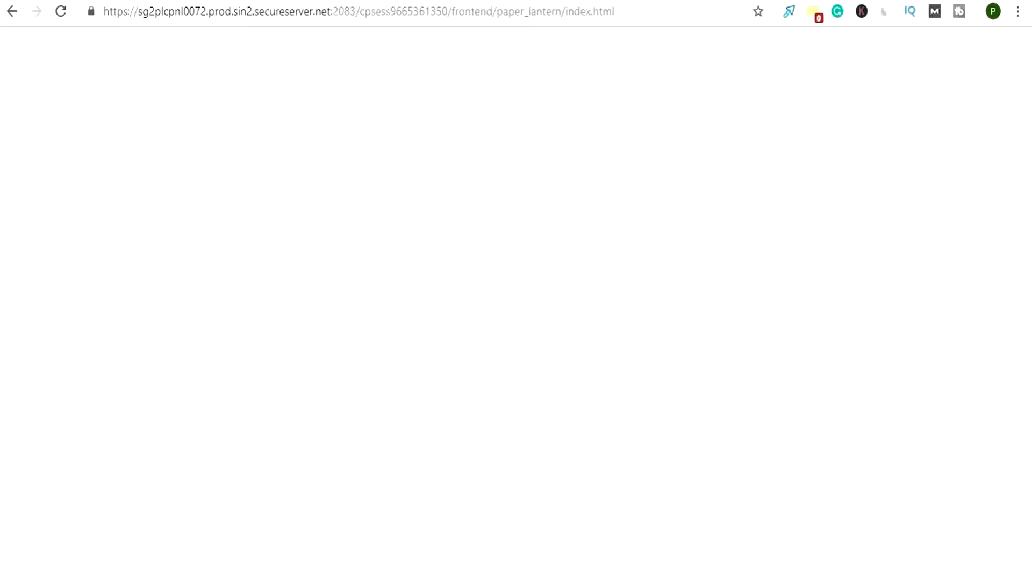
Switch to the hosting account's cPanel and open the FTP Accounts management page
scroll(519, 286, "up", 3)
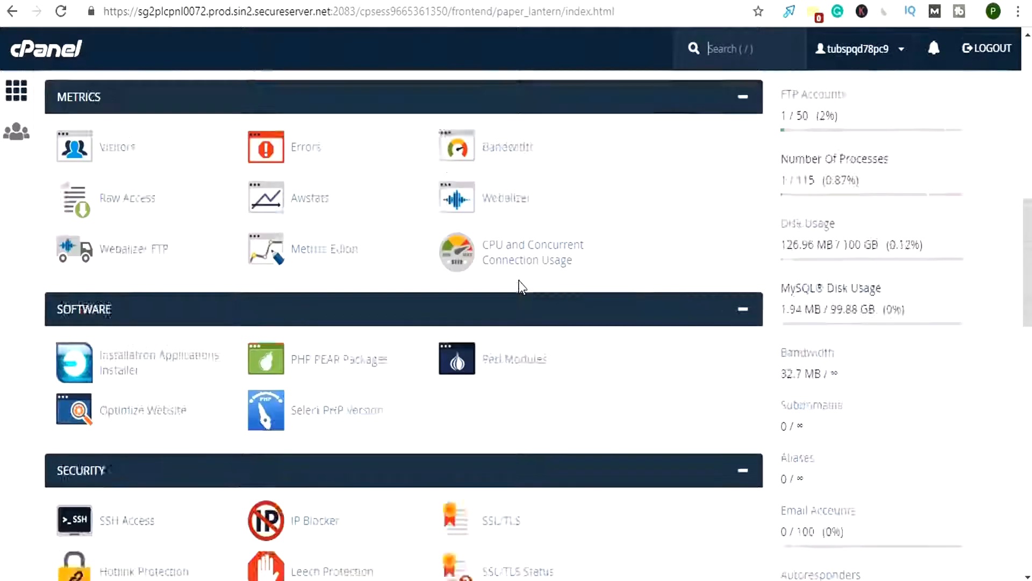
scroll(519, 286, "up", 10)
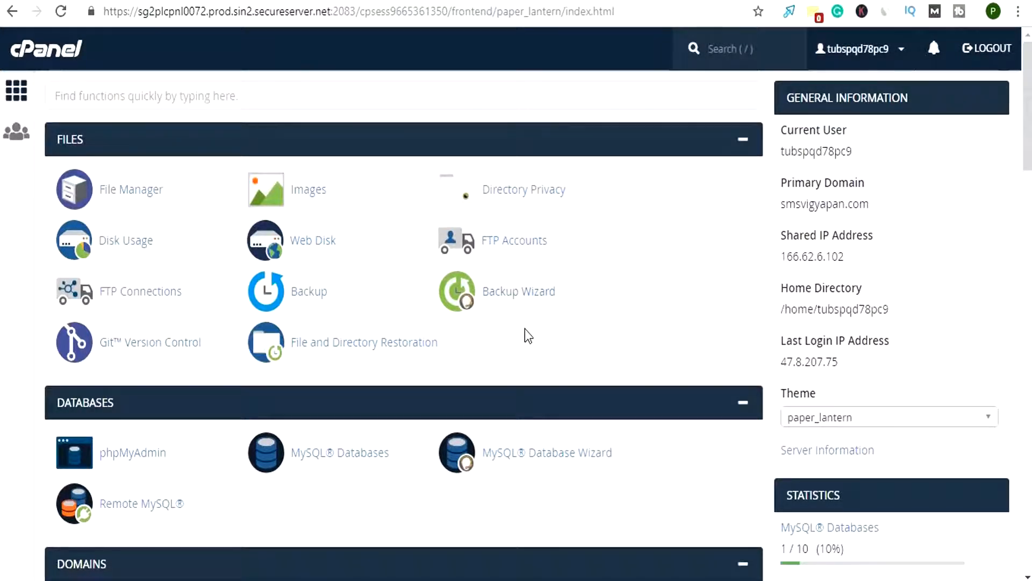
scroll(526, 336, "down", 5)
scroll(525, 337, "down", 5)
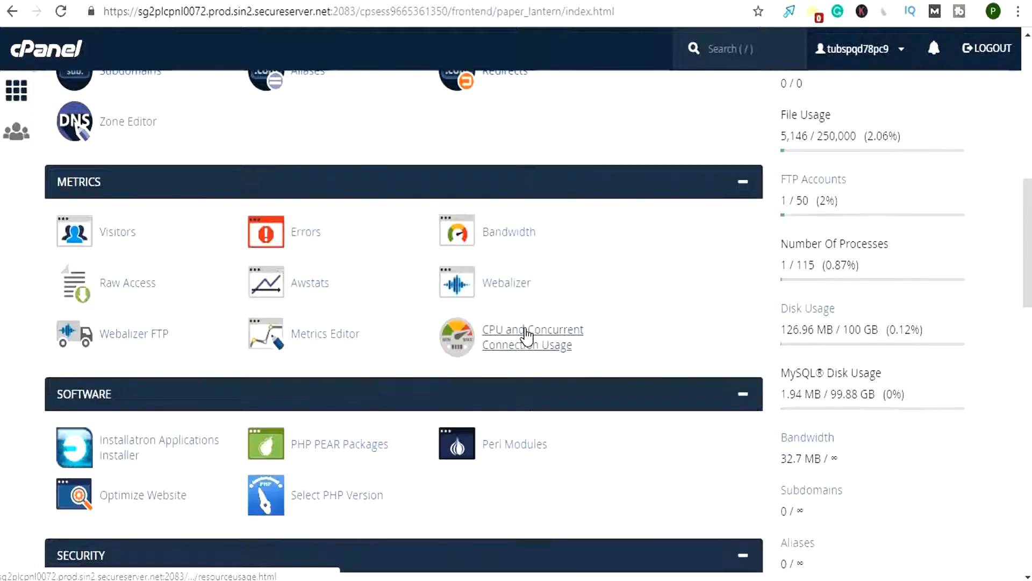
scroll(525, 337, "up", 10)
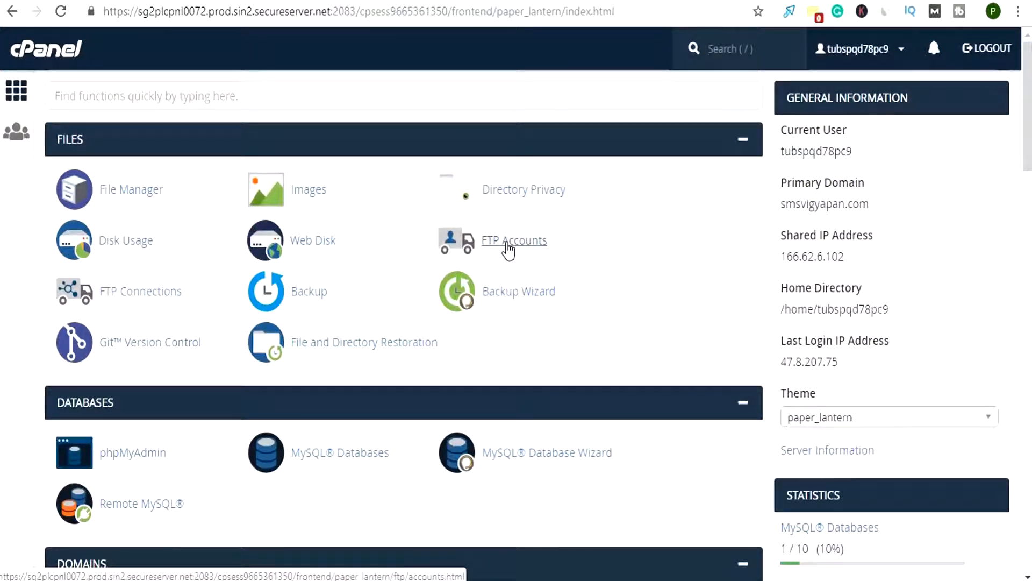
left_click(508, 248)
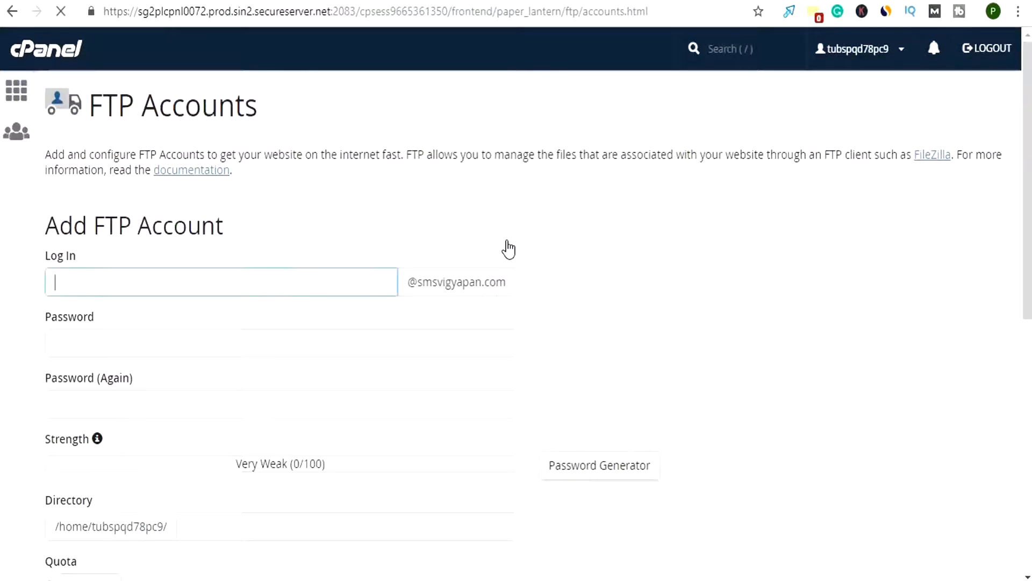
Copy the login of the existing FTP account whose path is public_html
scroll(508, 249, "down", 9)
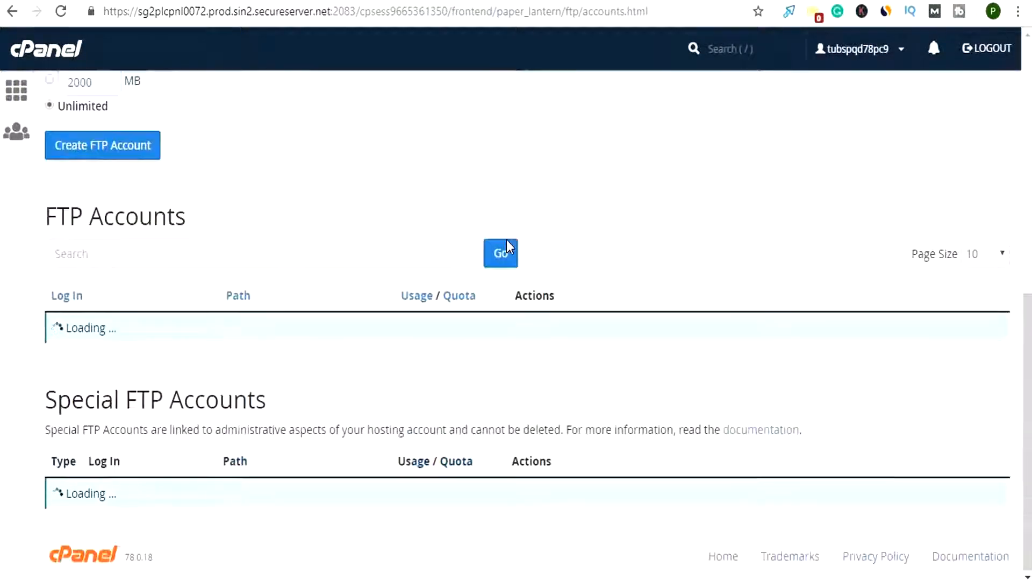
scroll(508, 247, "up", 8)
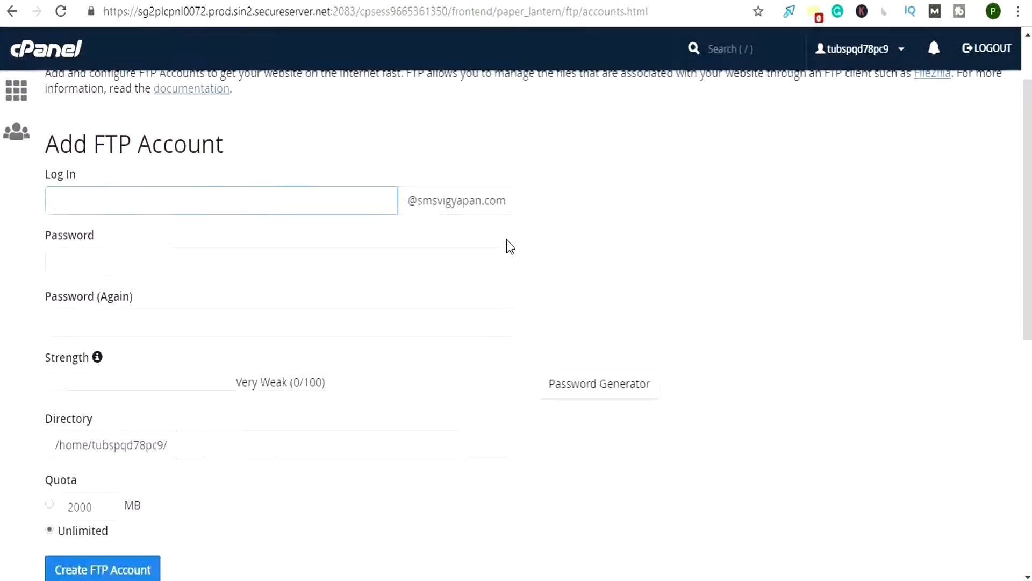
left_click(133, 204)
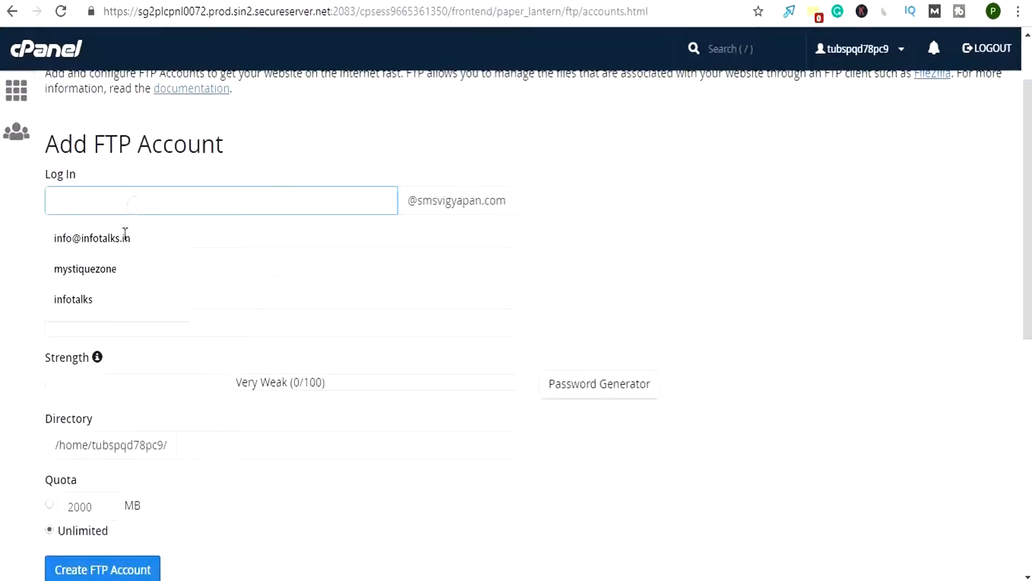
left_click(267, 269)
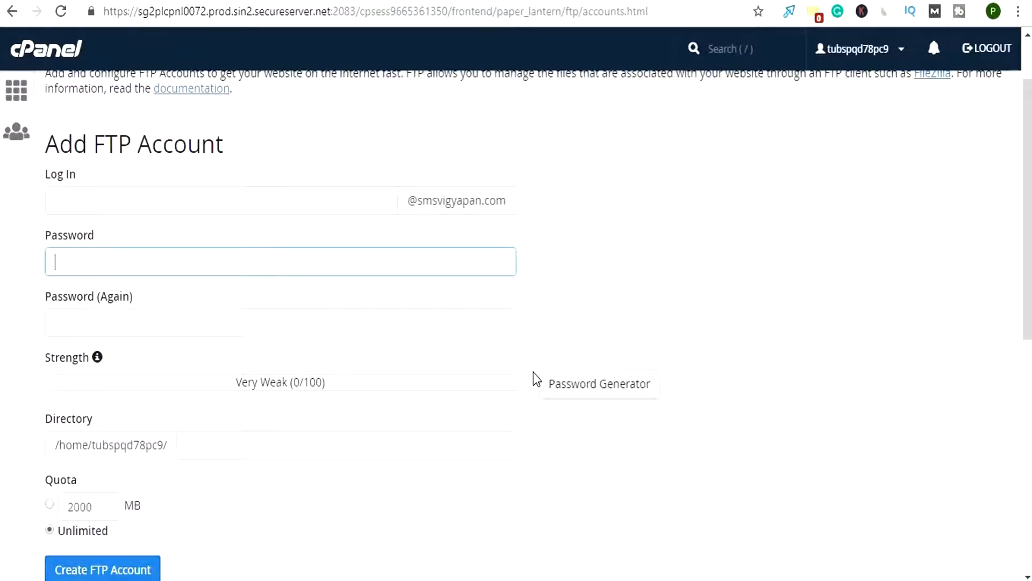
scroll(281, 452, "down", 8)
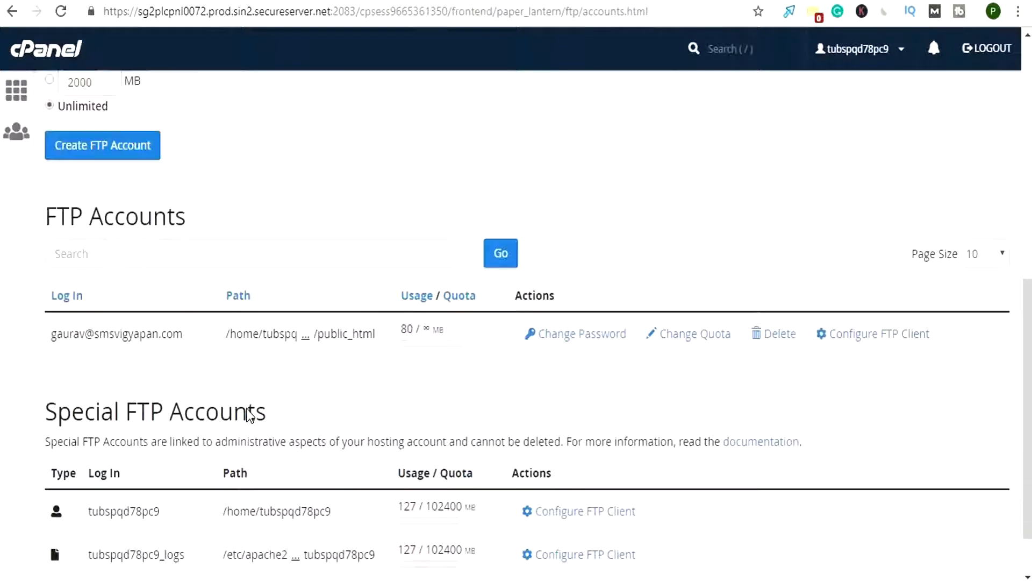
left_click_drag(51, 333, 186, 340)
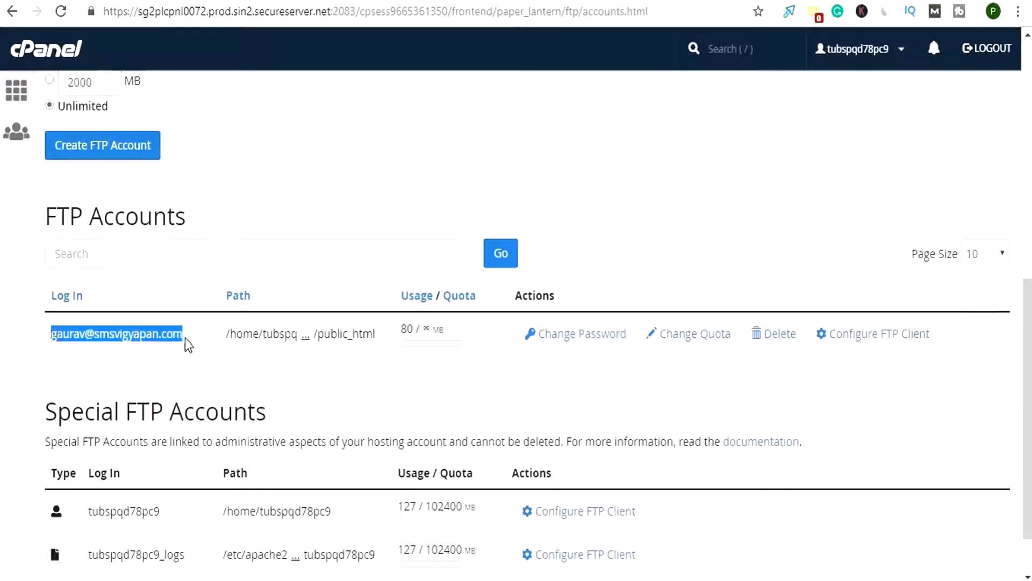
right_click(185, 339)
left_click(189, 348)
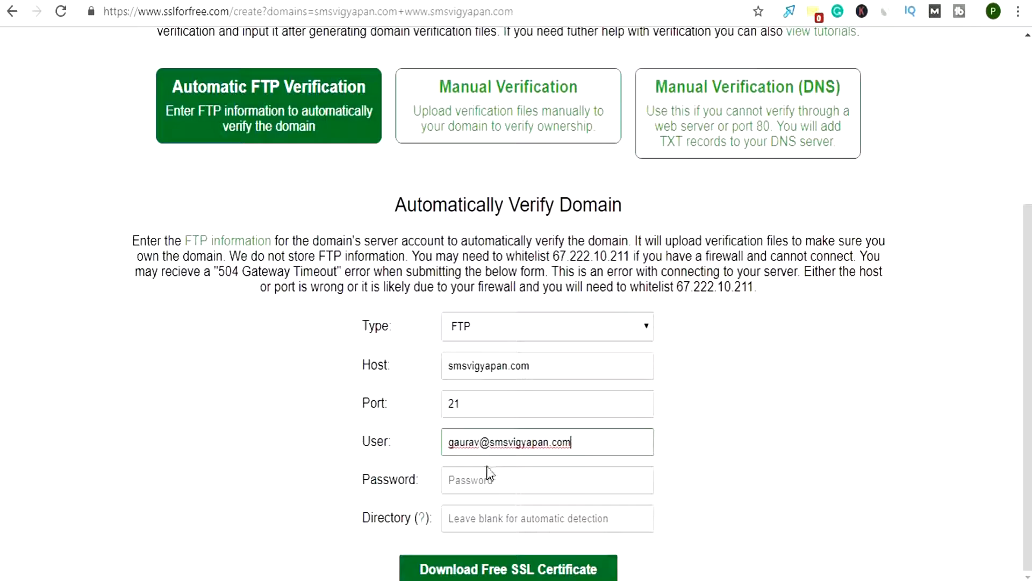
In the SSL For Free verification form, enter the FTP account password and submit it to generate the free SSL certificate
left_click(486, 476)
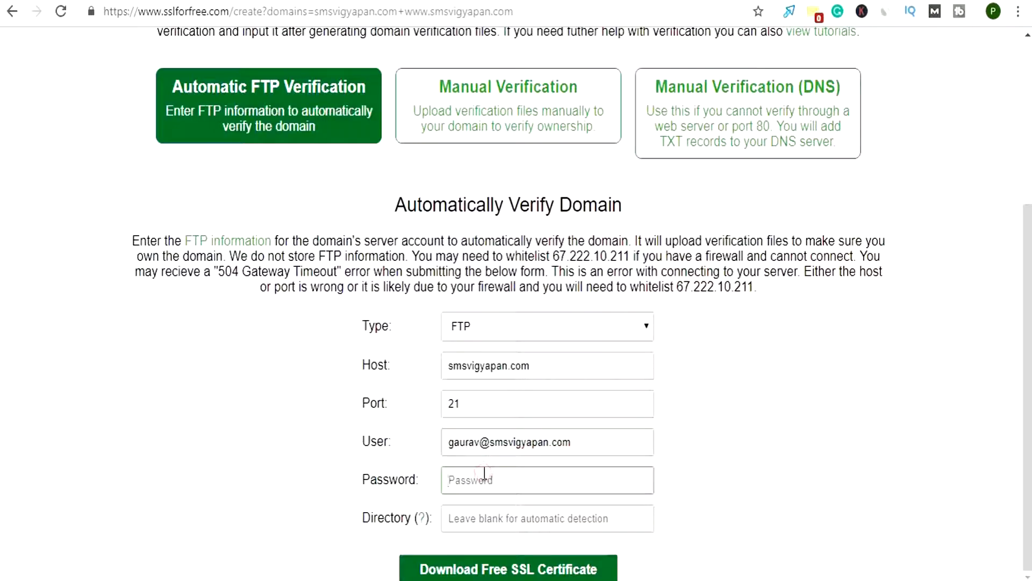
type("**************")
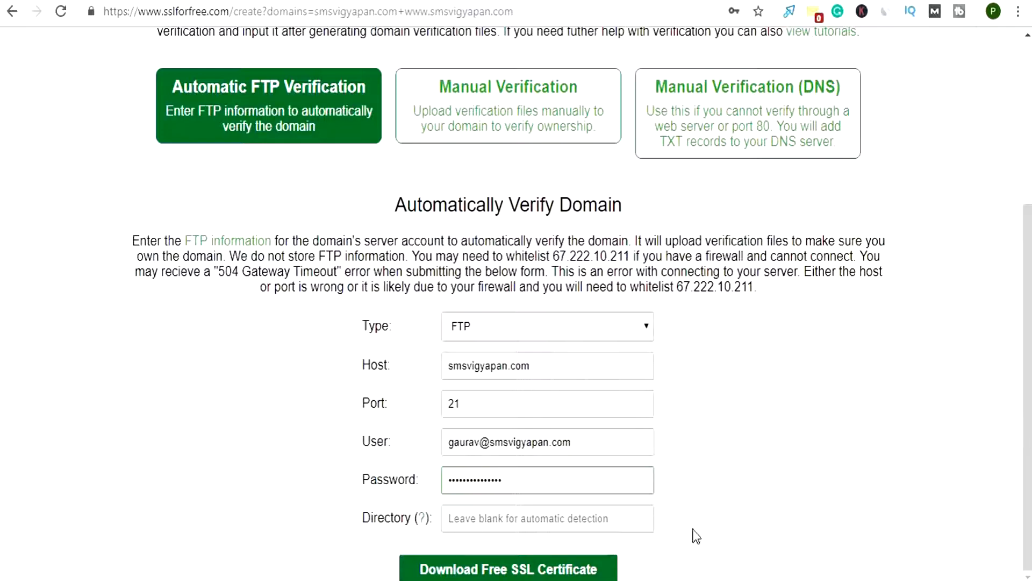
left_click(492, 571)
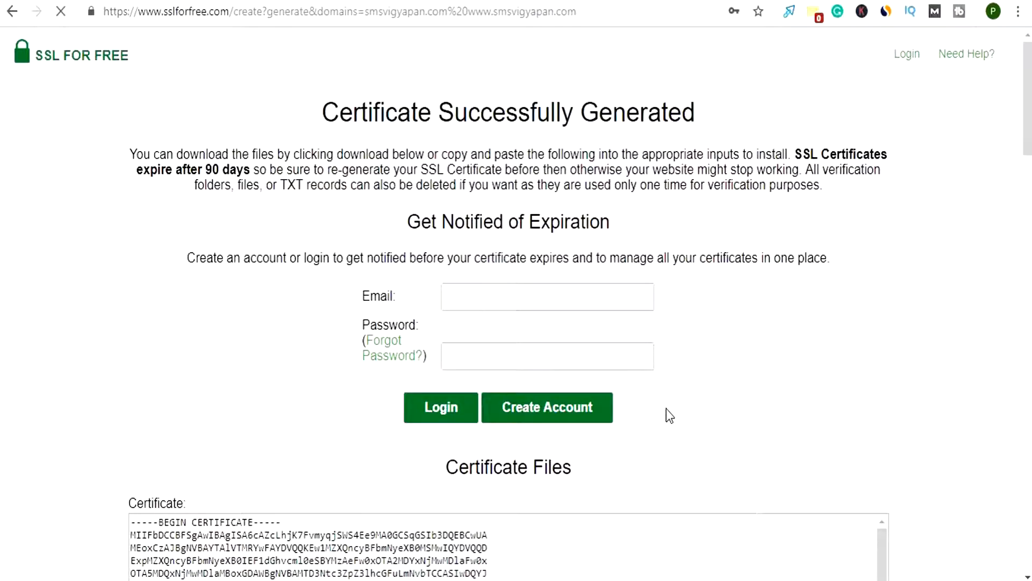
left_click(758, 37)
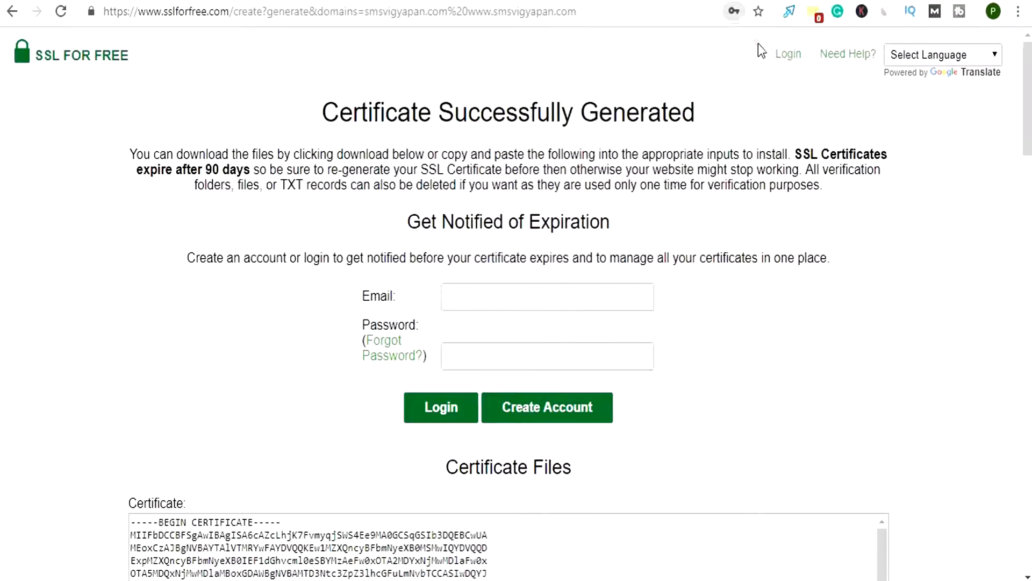
Examine the generated certificate files and the account form for expiration notifications
scroll(574, 329, "down", 6)
scroll(437, 397, "down", 3)
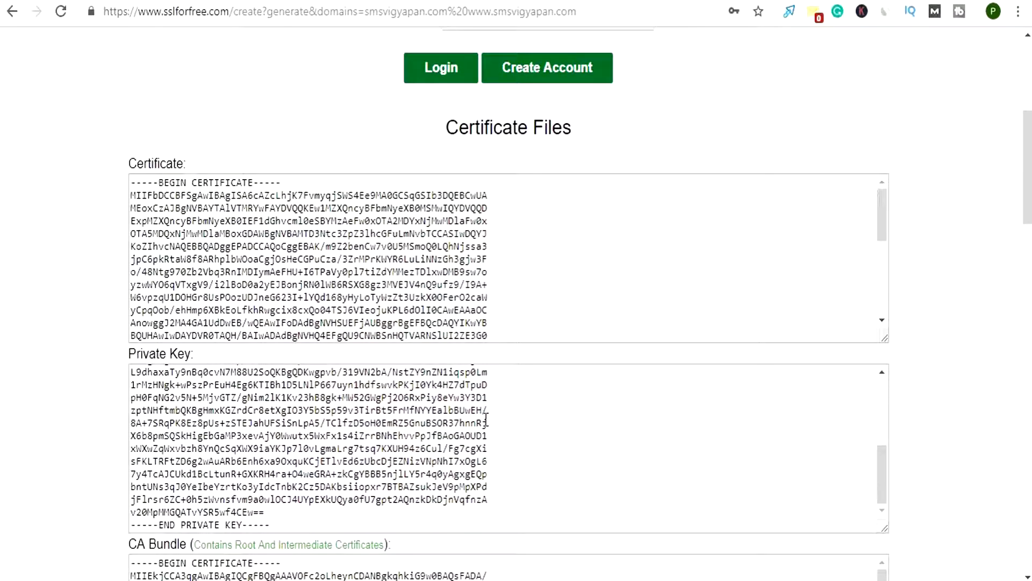
scroll(487, 416, "up", 3)
scroll(1025, 282, "down", 5)
left_click_drag(1024, 281, 1006, 131)
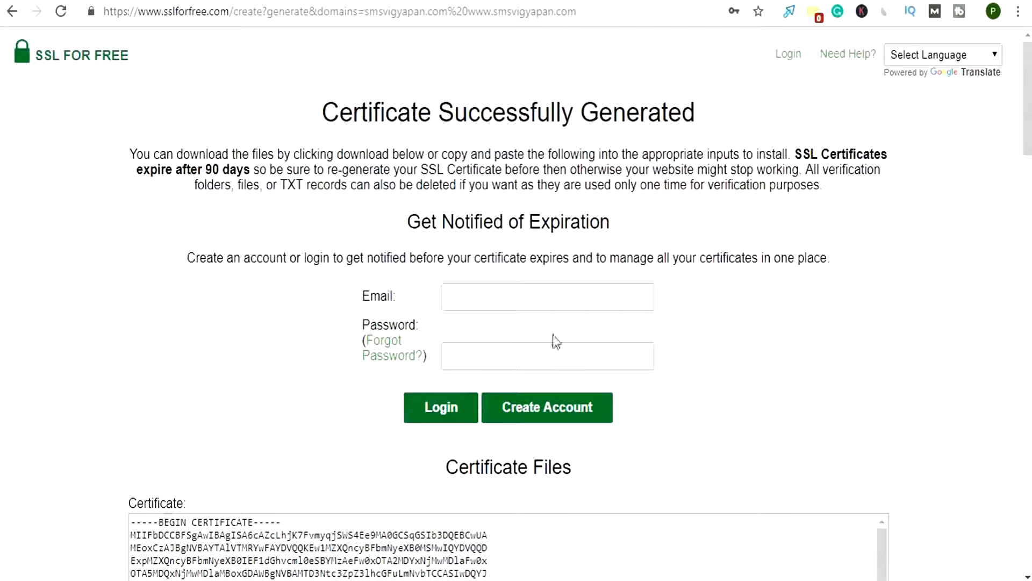
left_click(485, 303)
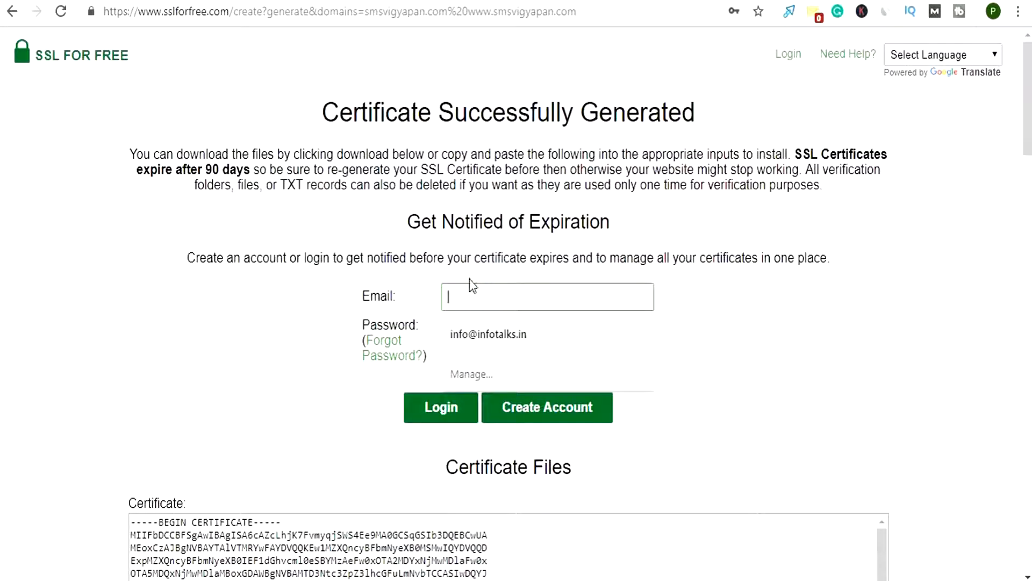
left_click(432, 252)
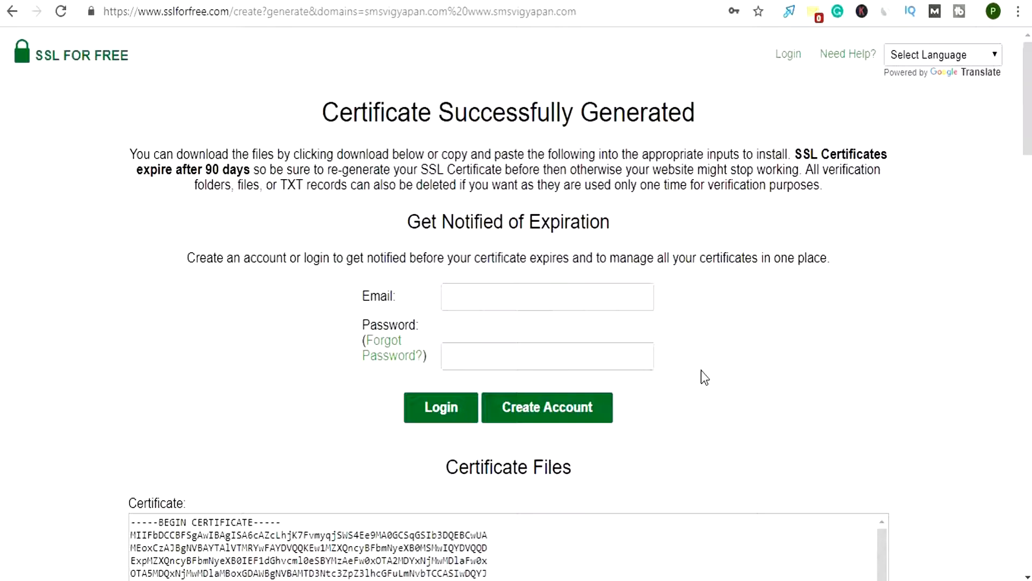
Copy the entire text of the generated certificate, from its BEGIN line to its END line
scroll(666, 387, "down", 5)
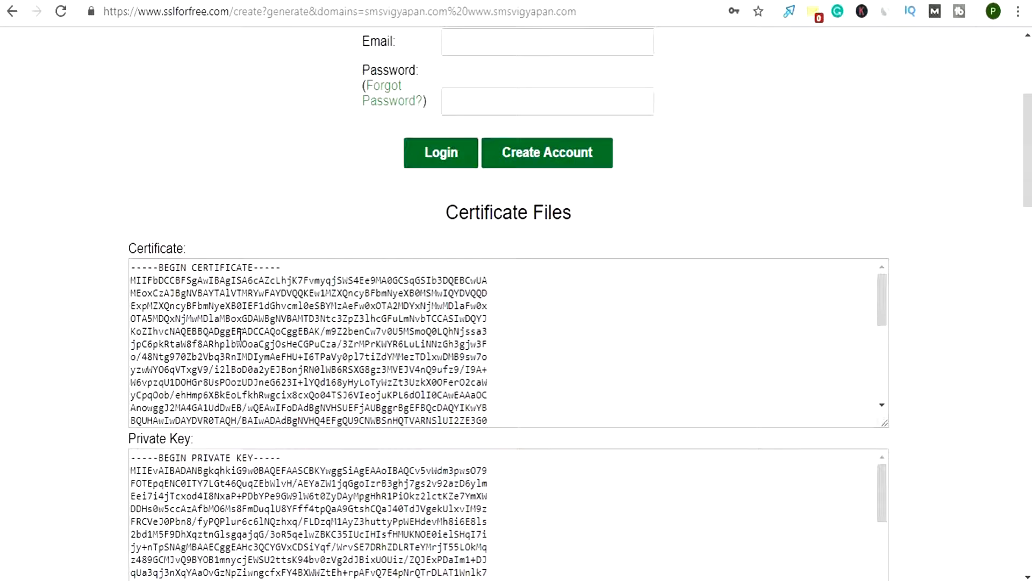
left_click_drag(133, 264, 581, 422)
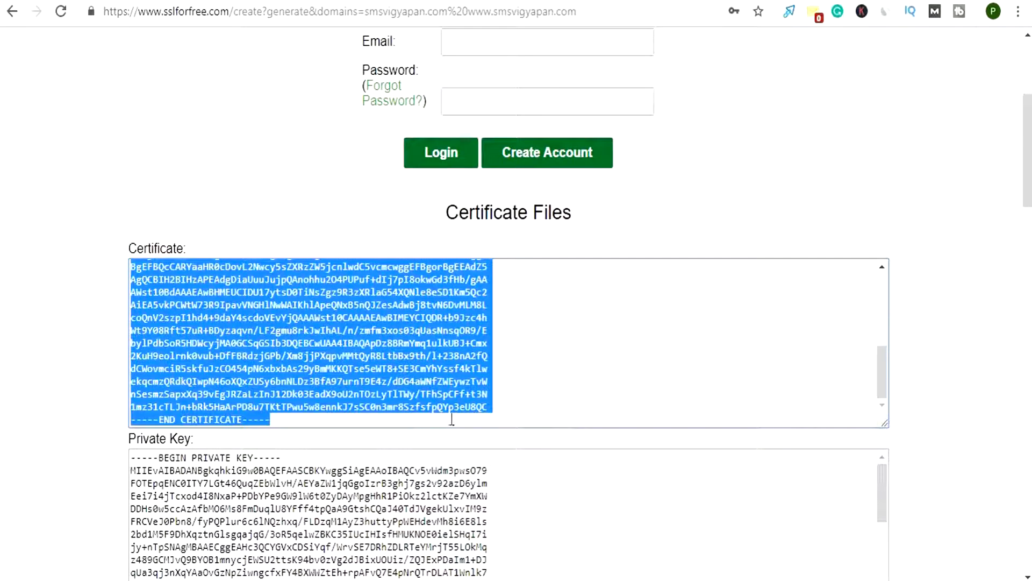
right_click(419, 387)
left_click(447, 405)
Review the Private Key and CA Bundle sections that accompany the certificate
scroll(610, 375, "up", 5)
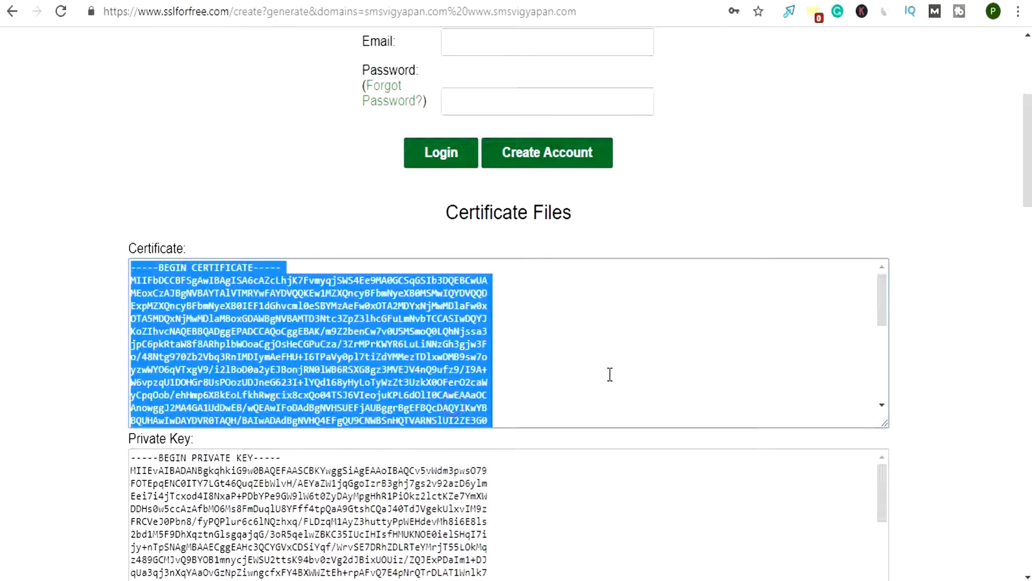
scroll(627, 364, "up", 5)
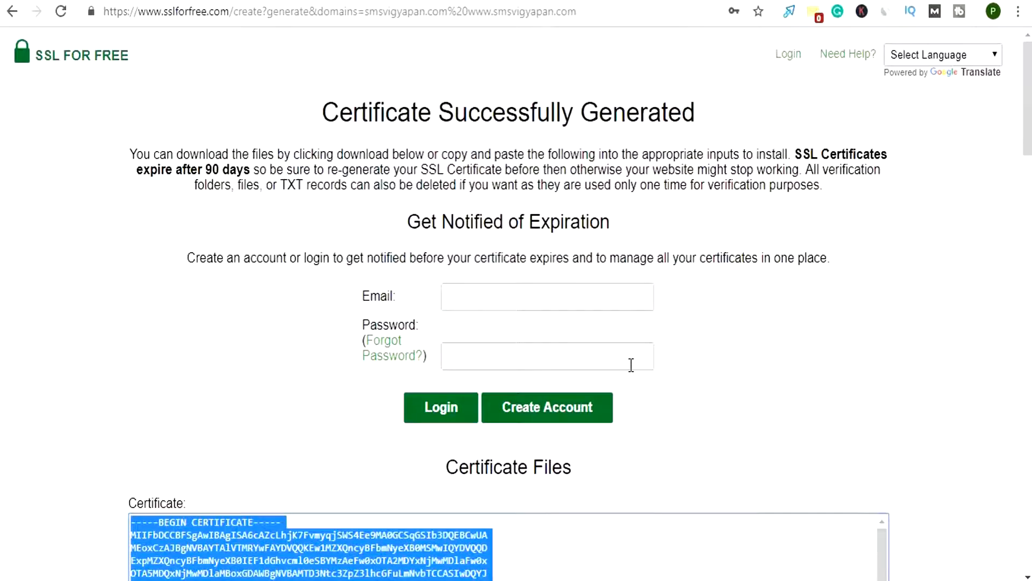
scroll(623, 405, "down", 15)
scroll(620, 404, "up", 7)
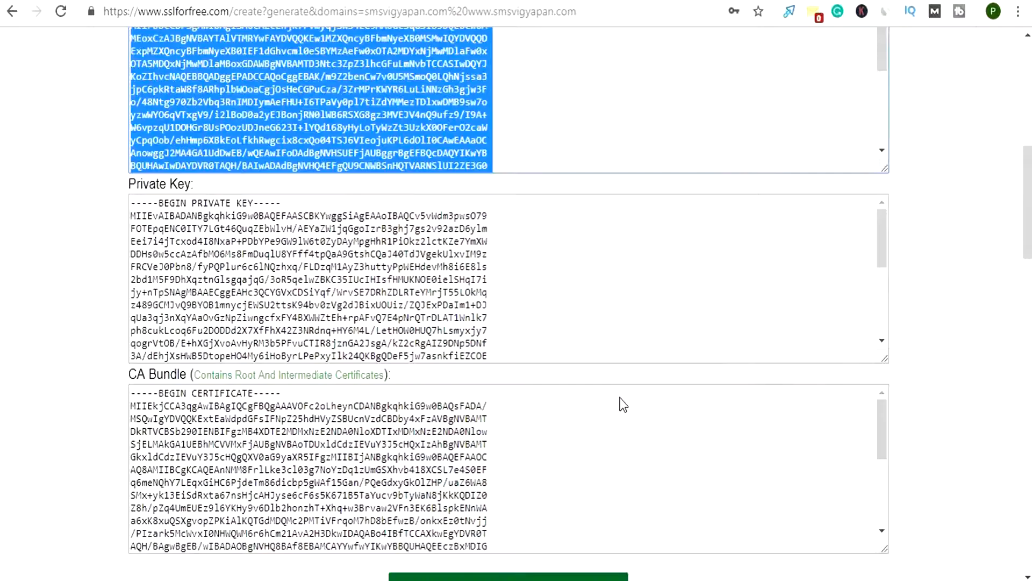
scroll(621, 398, "down", 7)
scroll(621, 398, "up", 15)
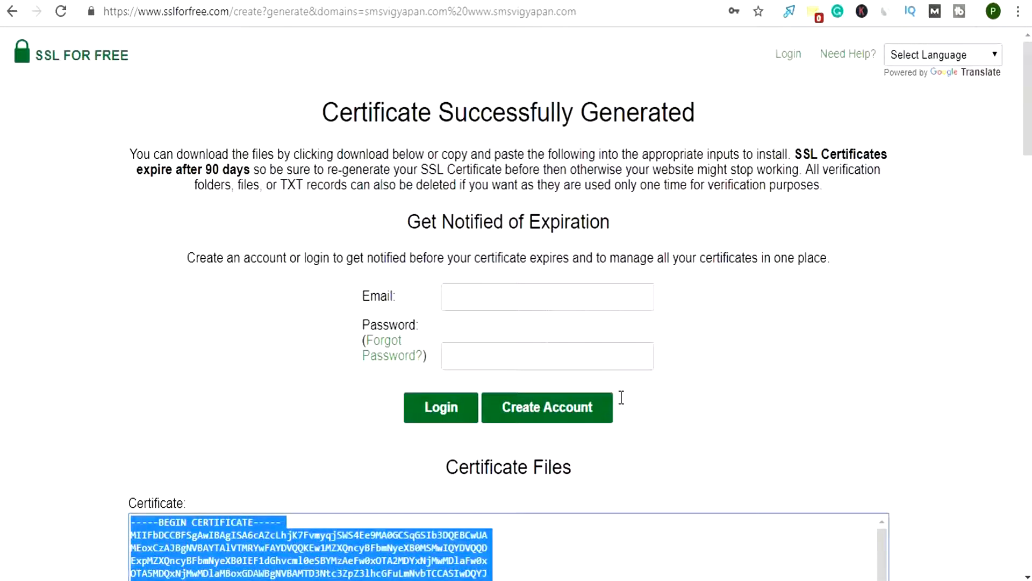
Switch to cPanel and, from its home page, open the SSL/TLS manager's page for managing SSL sites
left_click(532, 1)
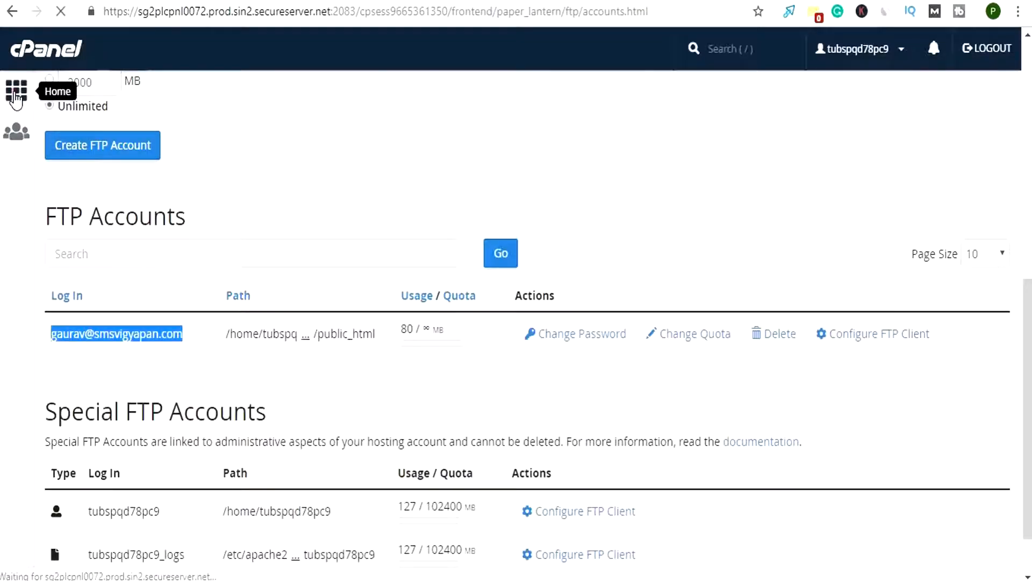
left_click(15, 95)
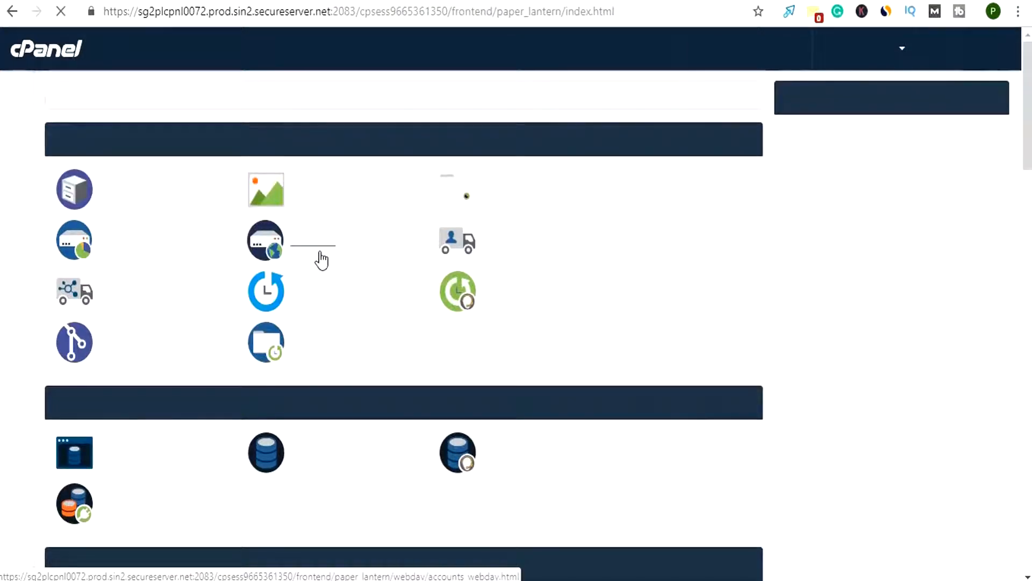
scroll(322, 258, "down", 6)
scroll(322, 258, "down", 5)
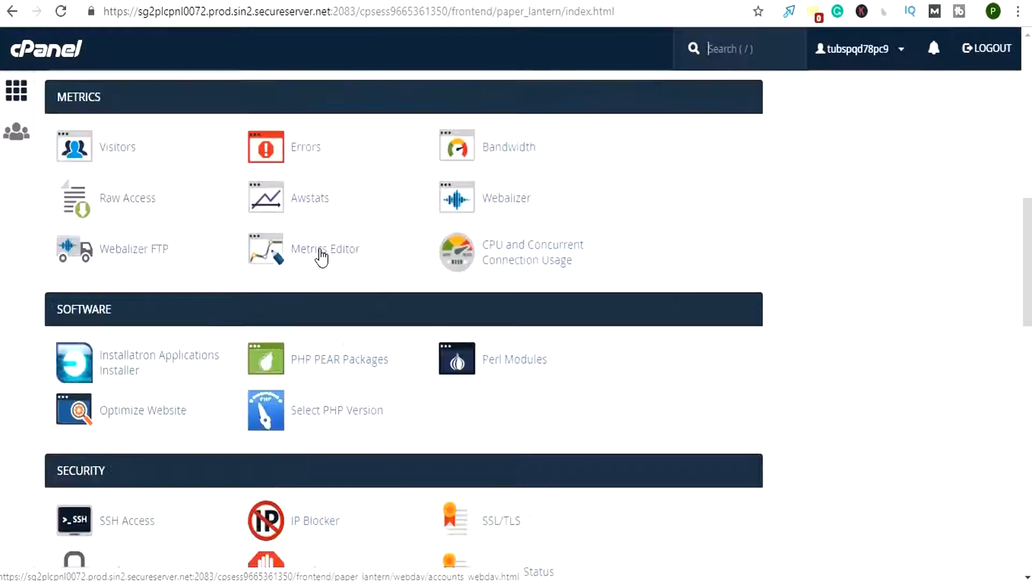
scroll(344, 269, "down", 4)
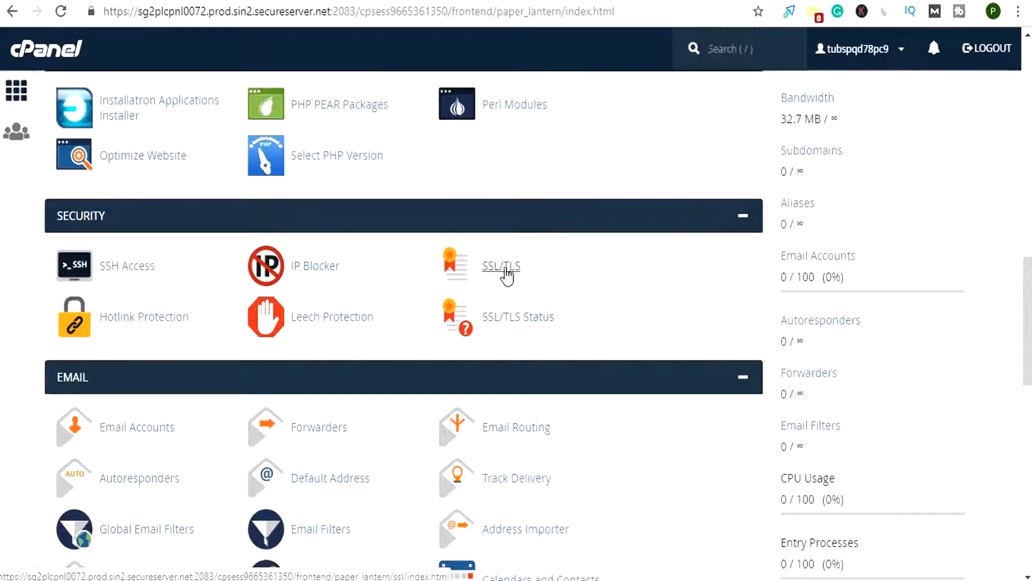
left_click(511, 276)
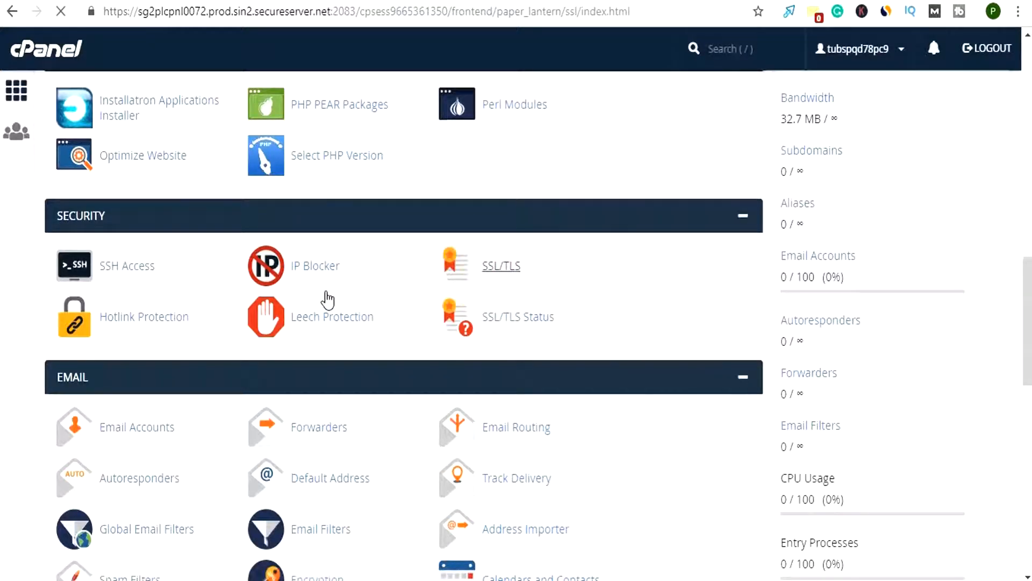
left_click(94, 478)
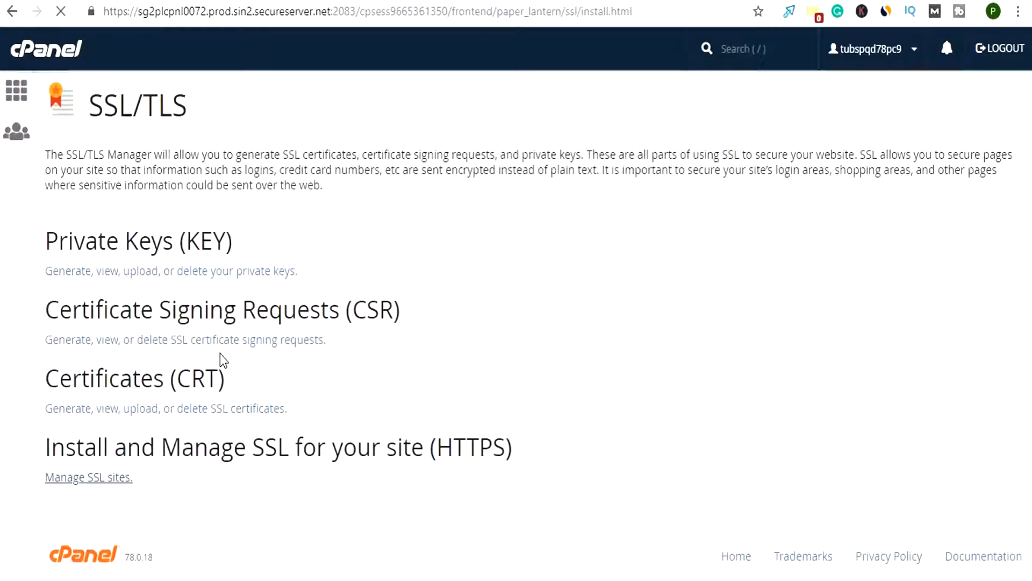
Select smsvigyapan.com as the domain in the Install an SSL Website form
scroll(223, 359, "down", 3)
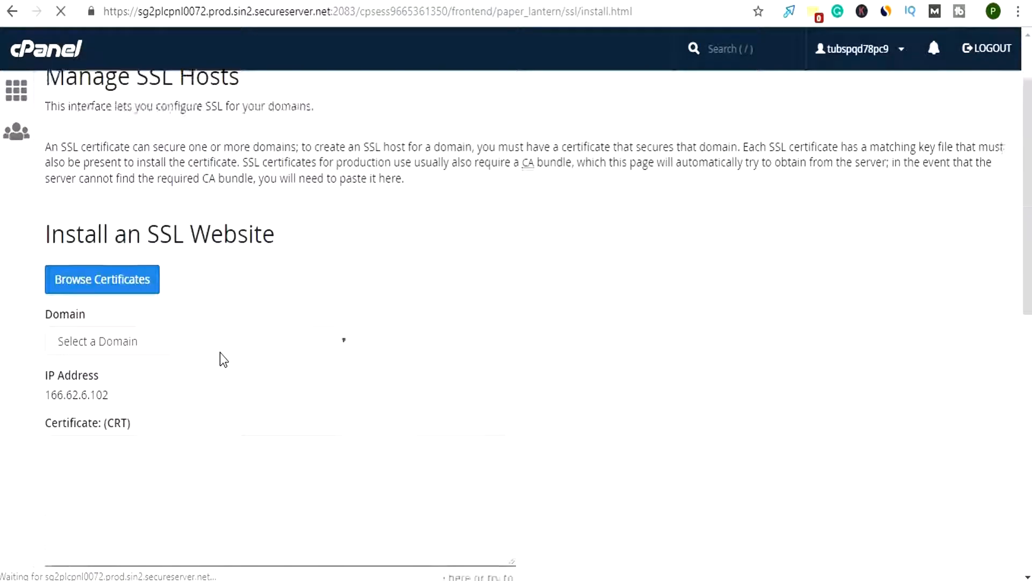
scroll(223, 359, "down", 3)
scroll(222, 354, "up", 6)
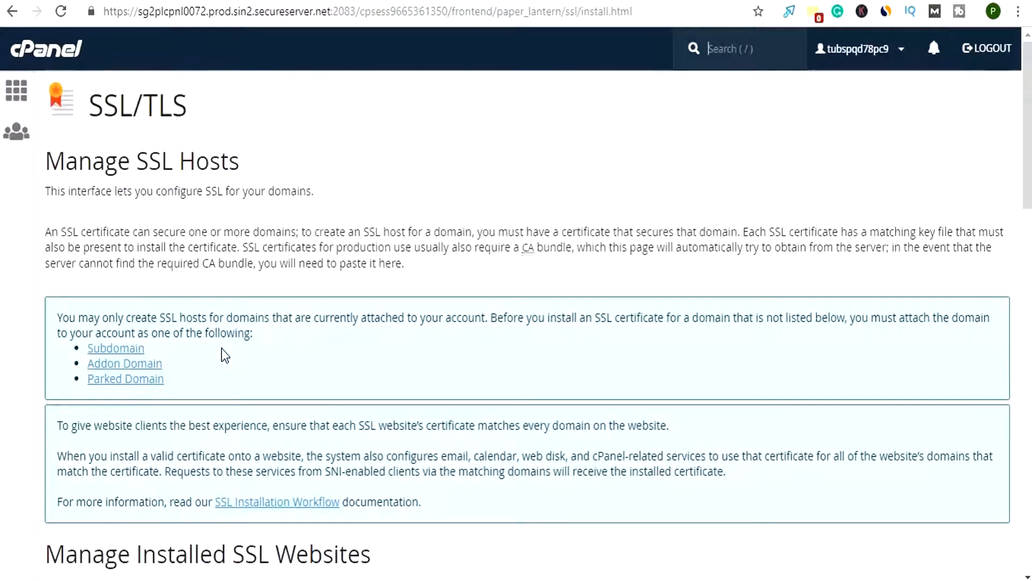
scroll(225, 355, "down", 6)
scroll(225, 354, "down", 10)
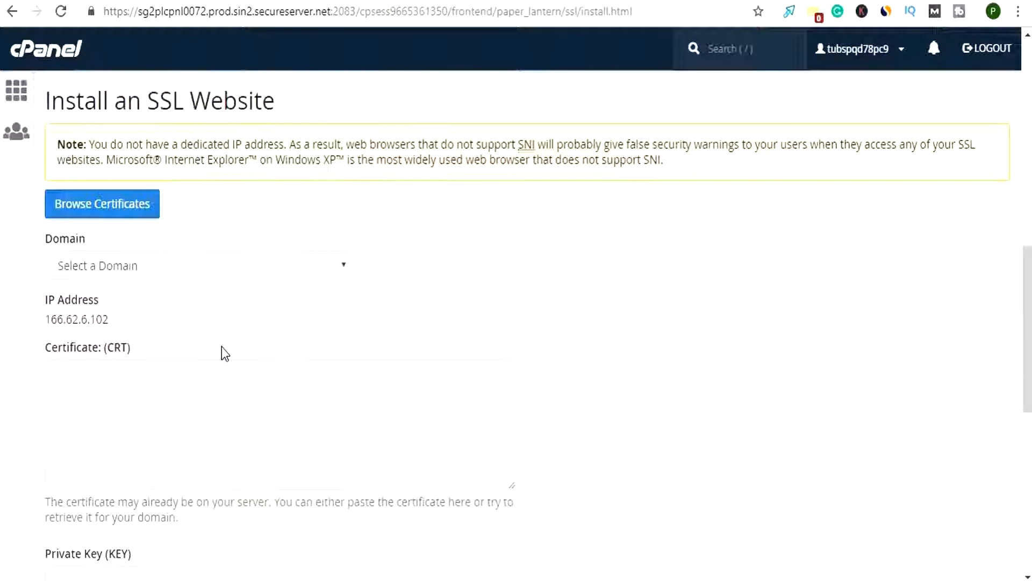
scroll(223, 351, "down", 2)
scroll(221, 346, "up", 5)
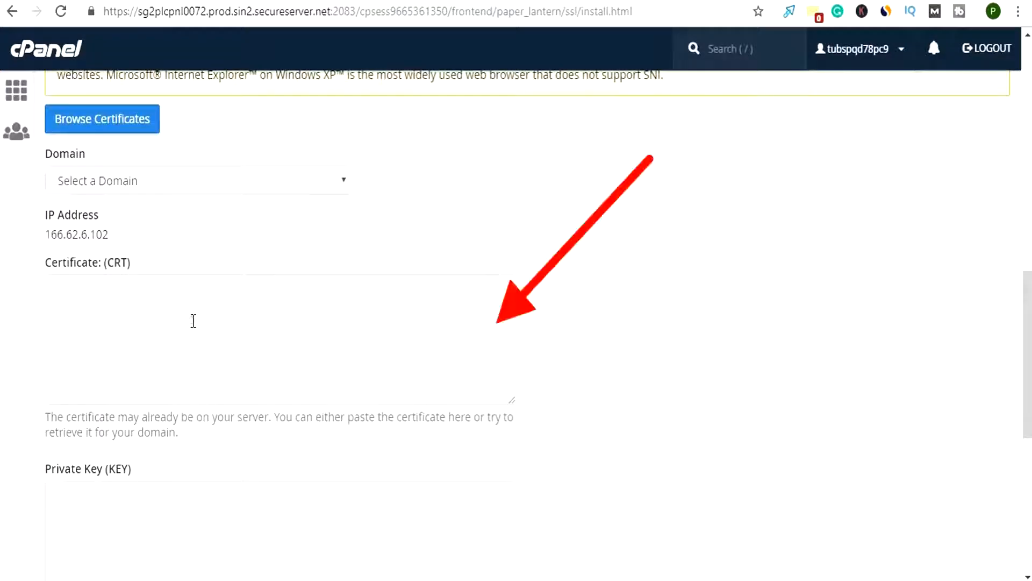
left_click(192, 320)
left_click(180, 182)
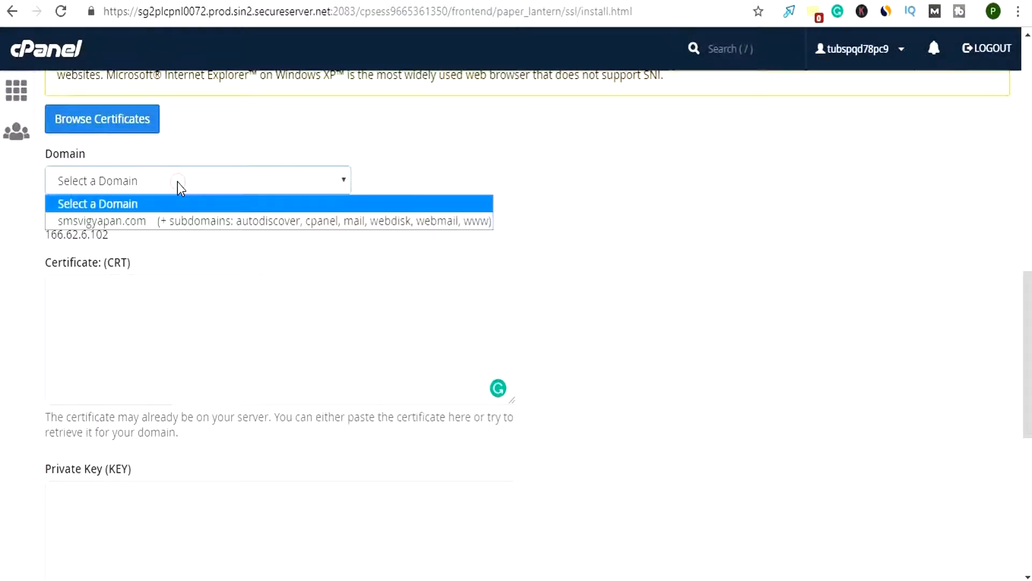
left_click(161, 221)
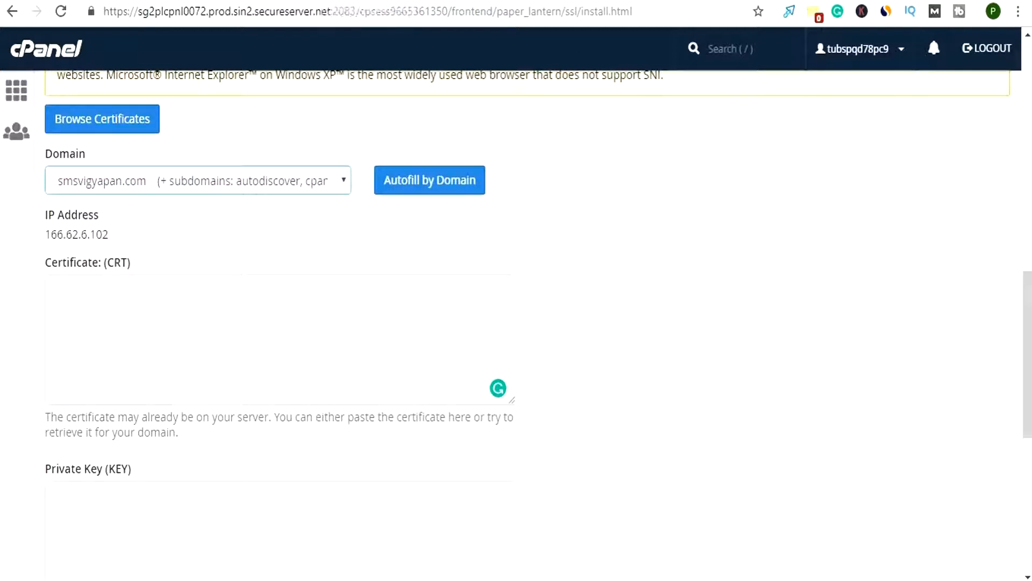
Copy the certificate text from the SSL For Free page and paste it into cPanel's Certificate (CRT) field
left_click(344, 2)
right_click(250, 522)
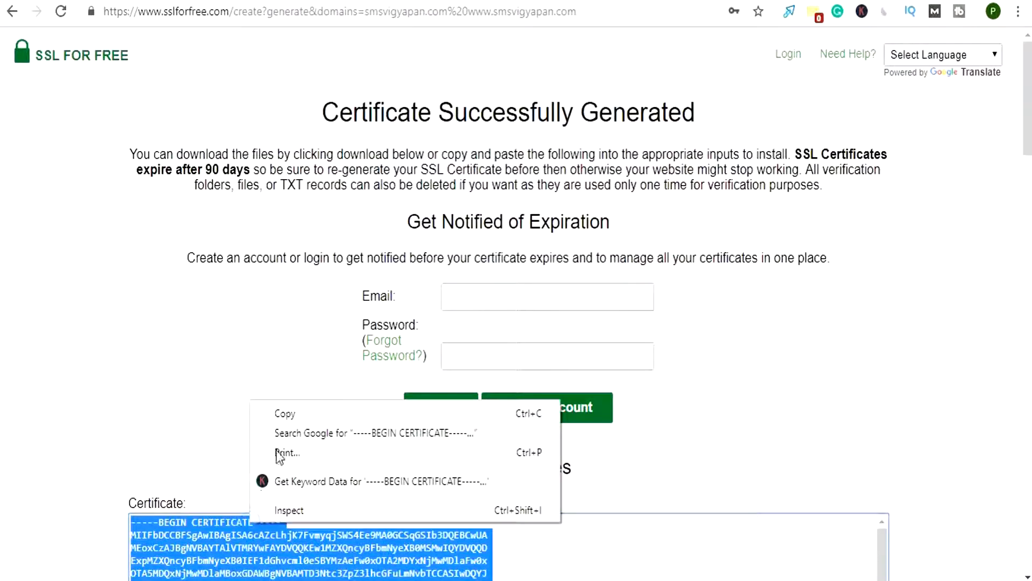
left_click(282, 409)
scroll(231, 422, "down", 5)
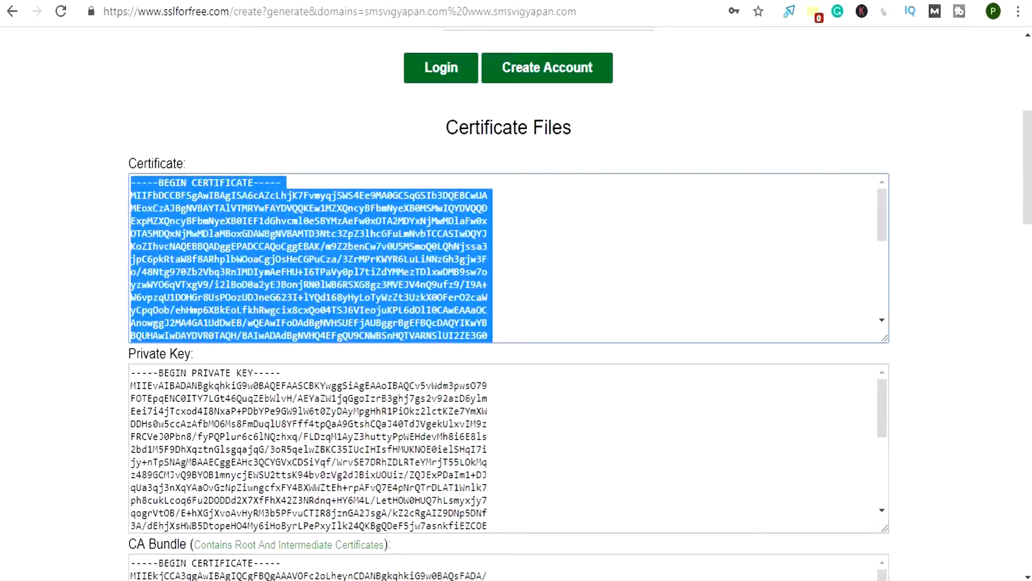
left_click(242, 2)
left_click(183, 317)
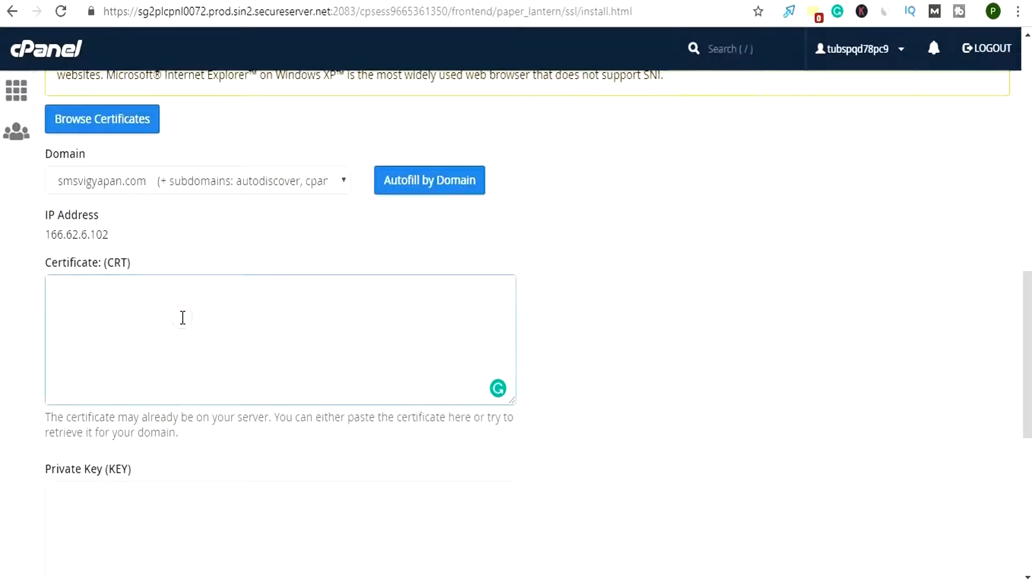
key("ctrl+v")
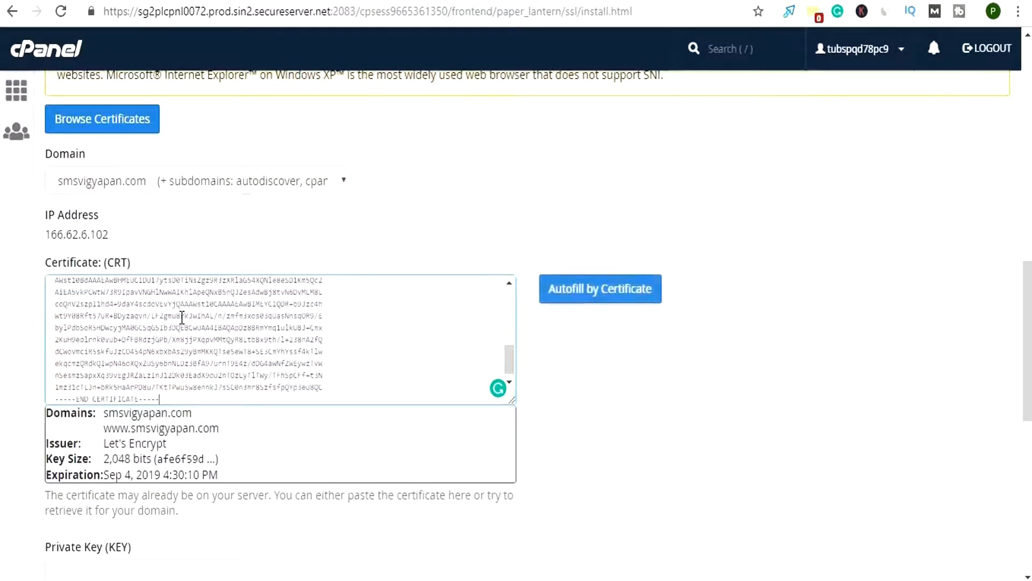
Select the entire Private Key text on the SSL For Free page
scroll(535, 394, "down", 3)
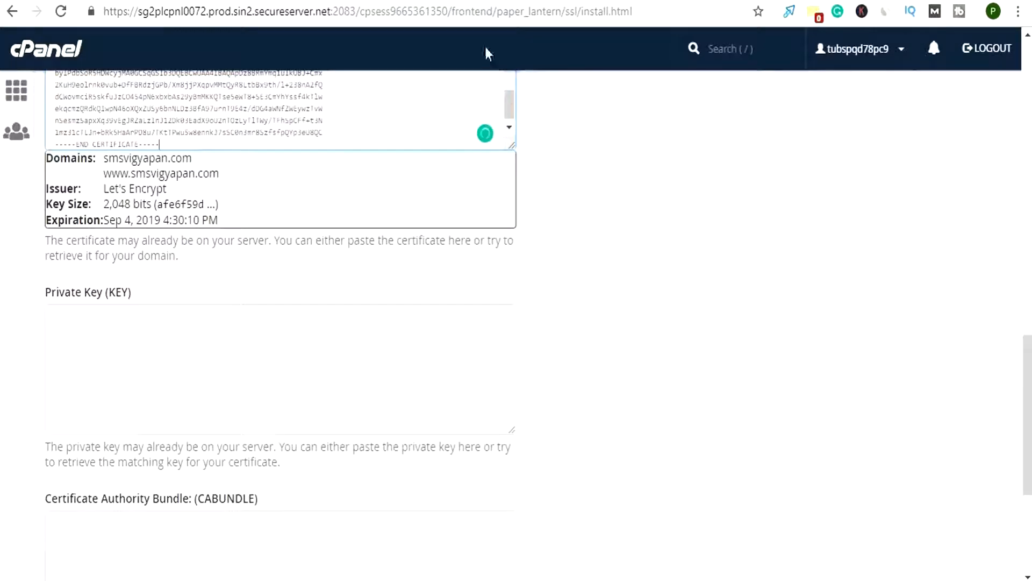
left_click(345, 2)
scroll(261, 368, "down", 3)
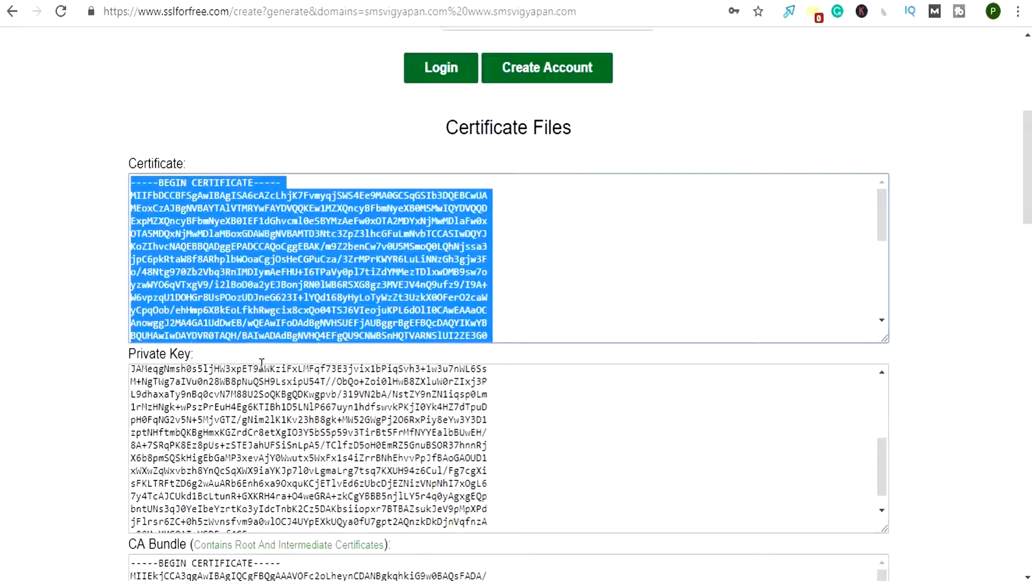
left_click(212, 403)
key("ctrl+a")
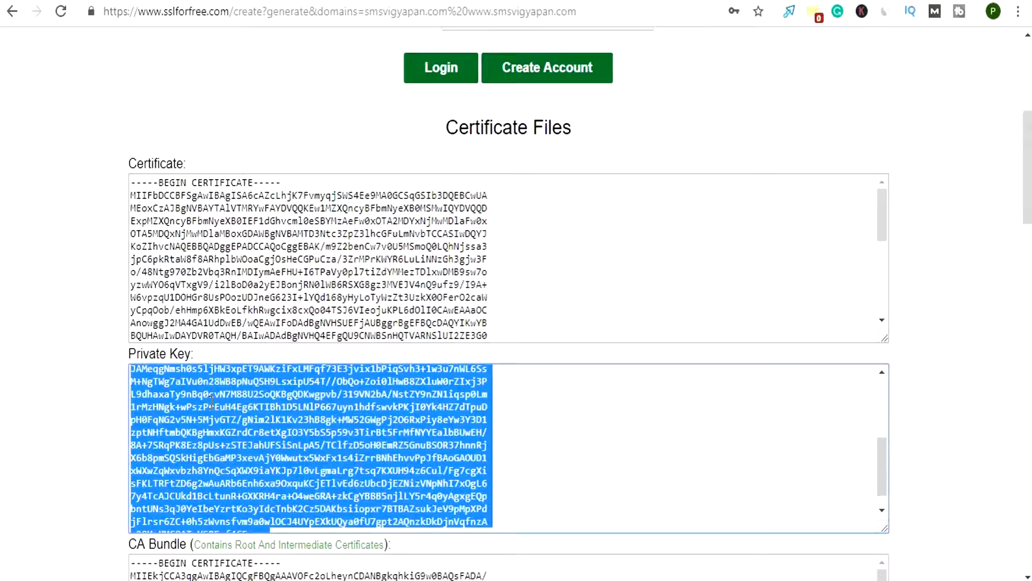
Try to paste the private key into cPanel's Private Key (KEY) field and check the pasted text
left_click(507, 2)
left_click(210, 326)
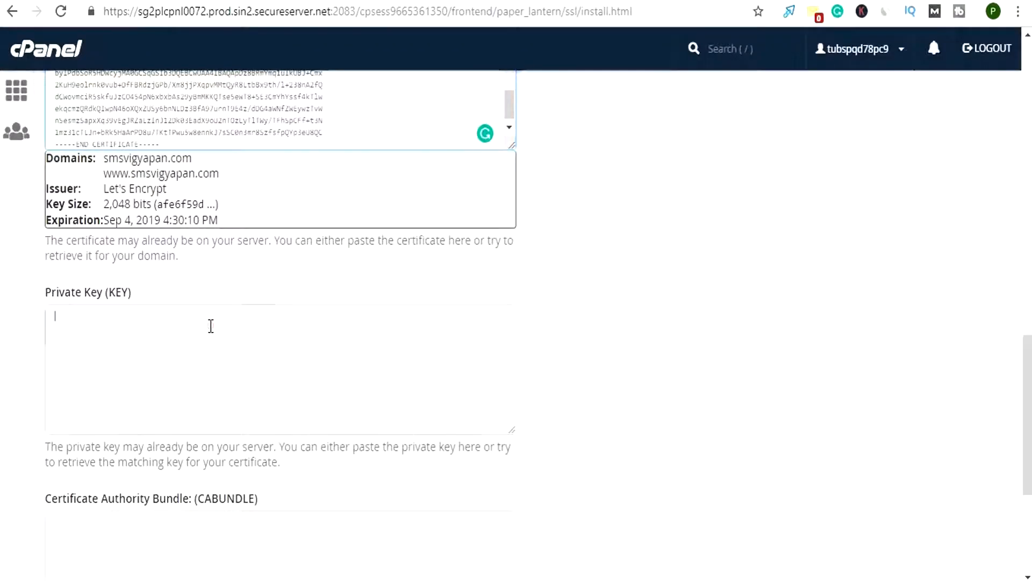
key("ctrl+v")
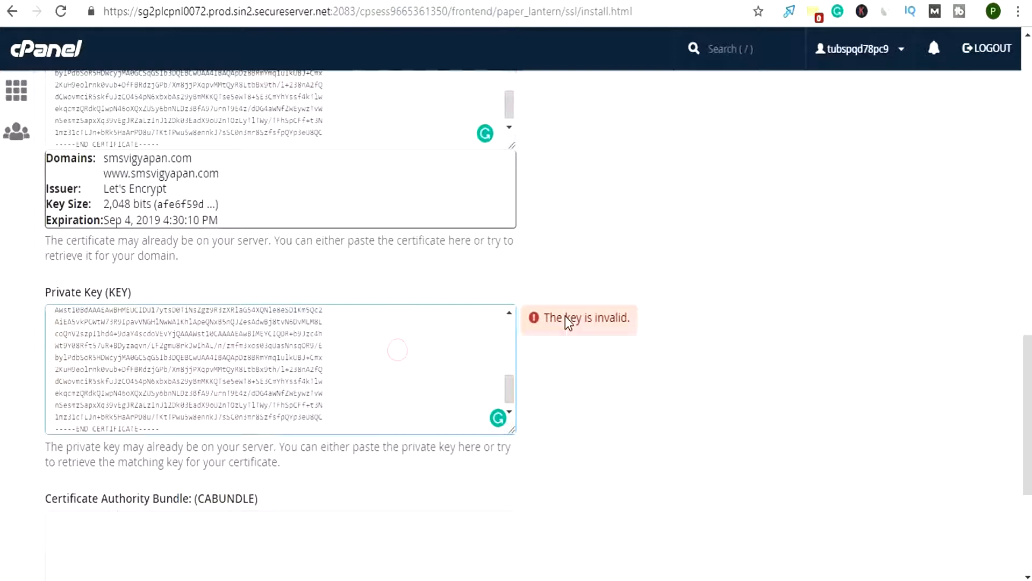
scroll(361, 388, "up", 10)
left_click(222, 313)
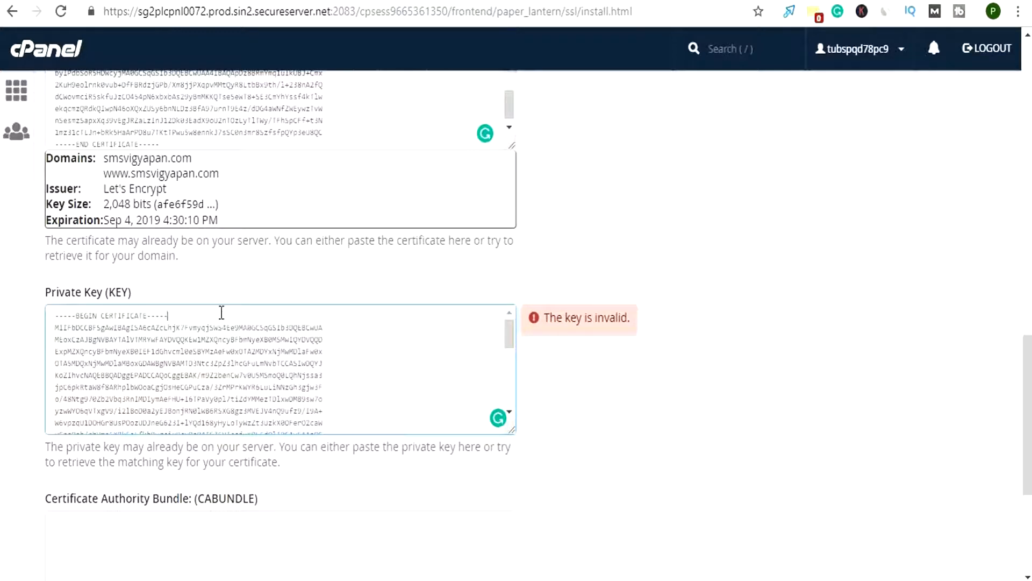
Copy the selected private key from SSL For Free and replace the contents of cPanel's Private Key (KEY) field with it
left_click(304, 1)
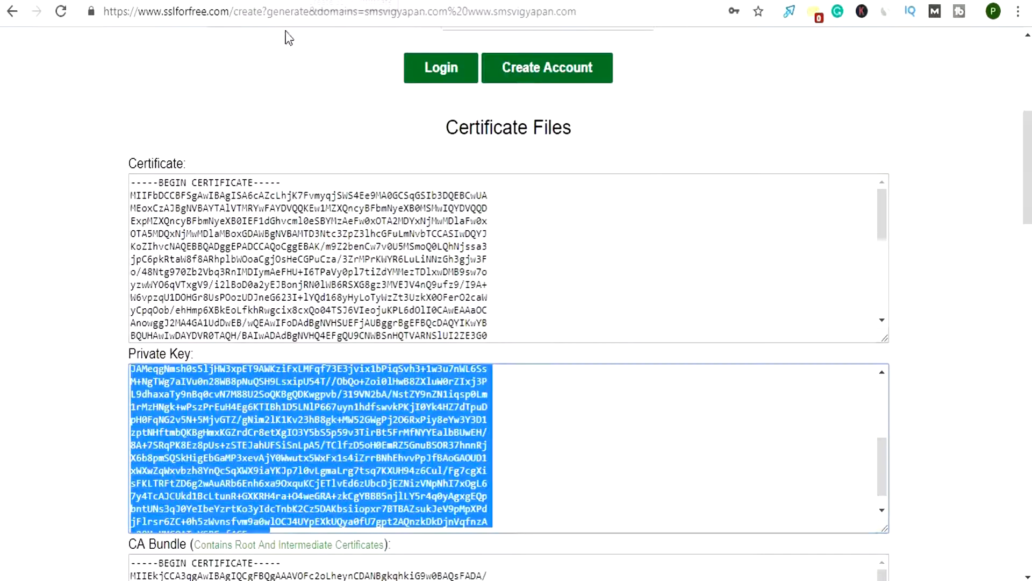
right_click(198, 428)
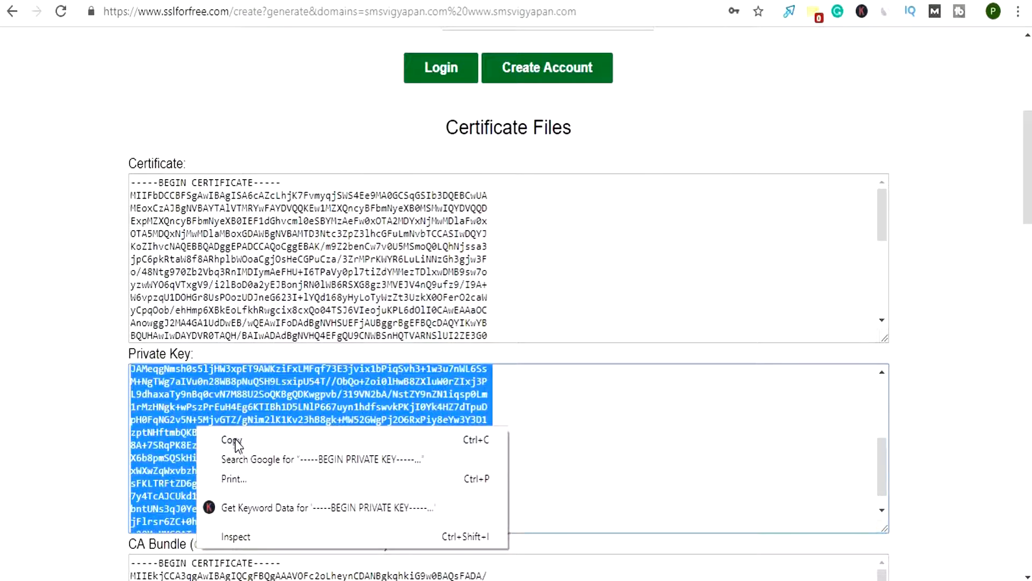
left_click(234, 441)
left_click(188, 1)
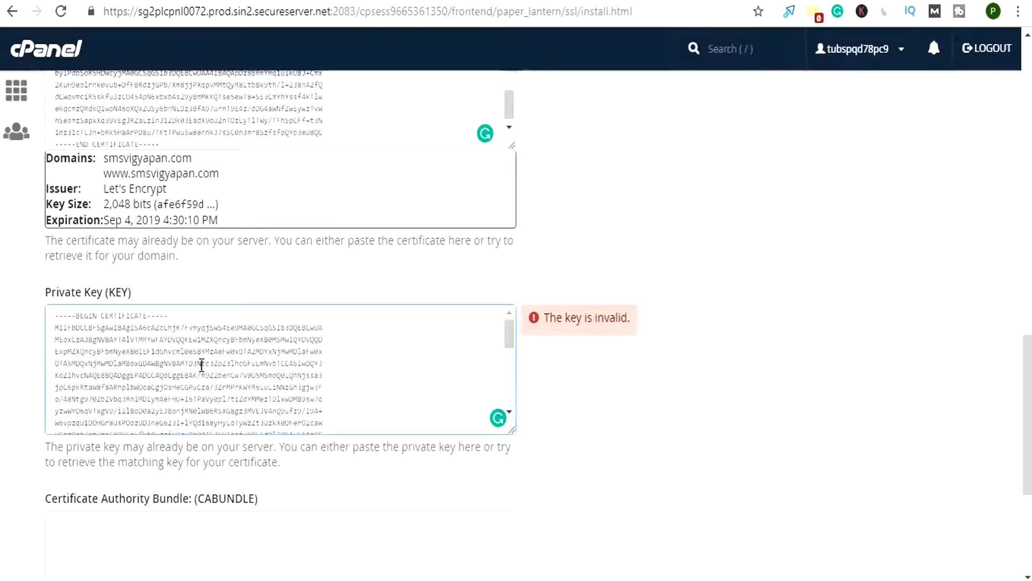
key("ctrl+a")
key("BackSpace")
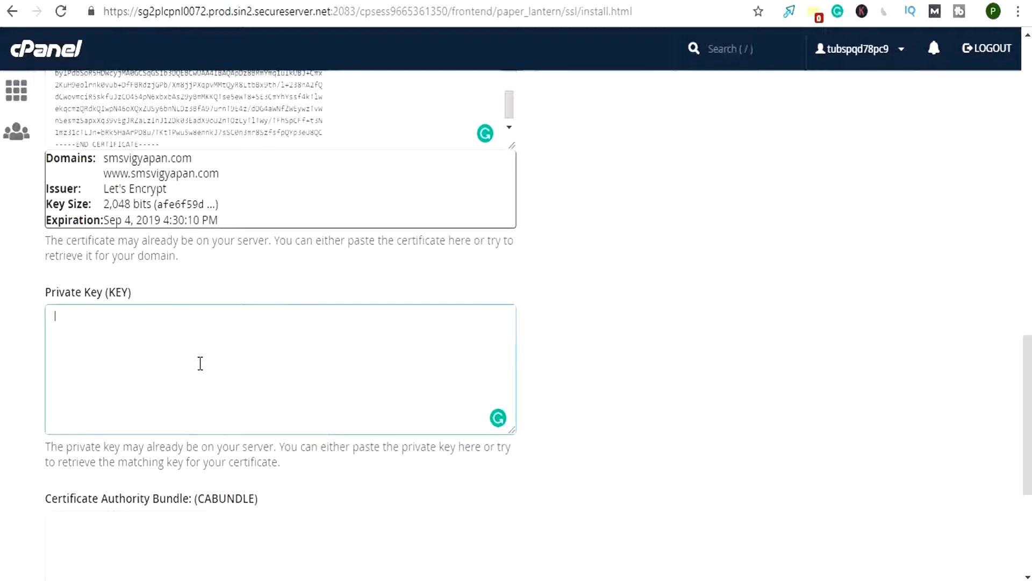
key("ctrl+v")
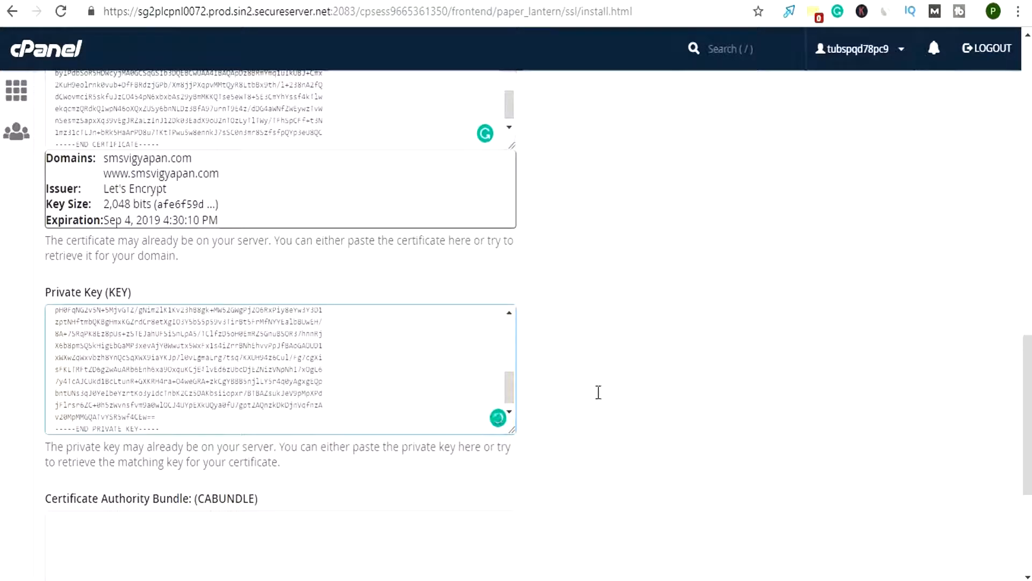
left_click(587, 413)
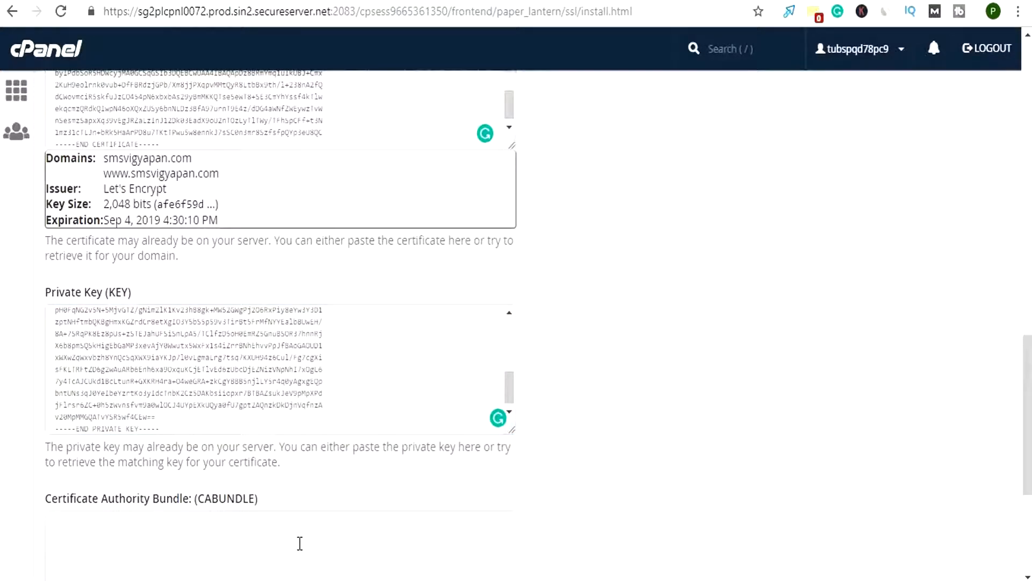
Copy the entire CA Bundle text from SSL For Free and paste it into cPanel's Certificate Authority Bundle (CABUNDLE) field
left_click(300, 543)
scroll(299, 532, "down", 5)
left_click(306, 1)
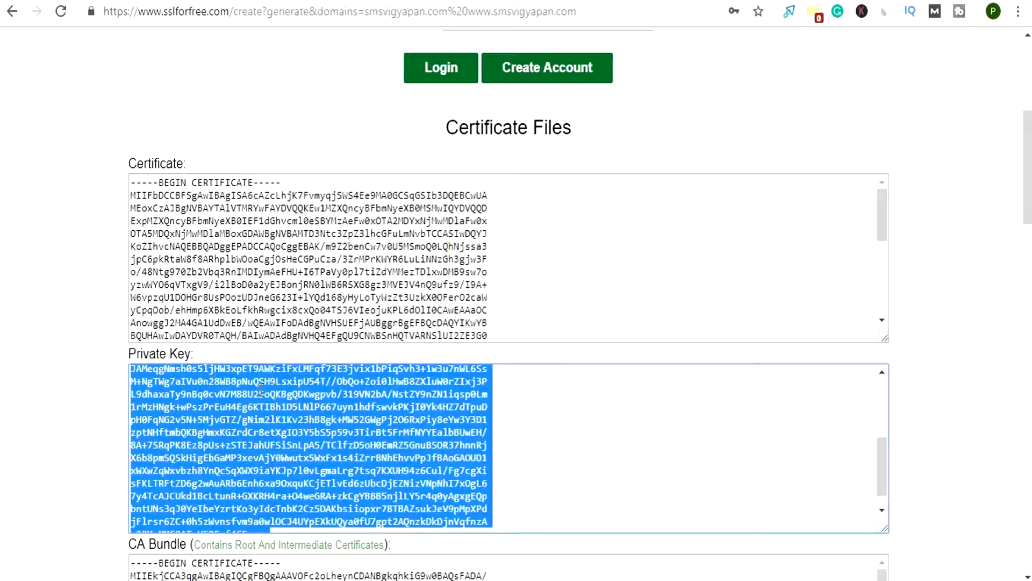
scroll(240, 465, "down", 1)
scroll(253, 452, "down", 6)
left_click(227, 340)
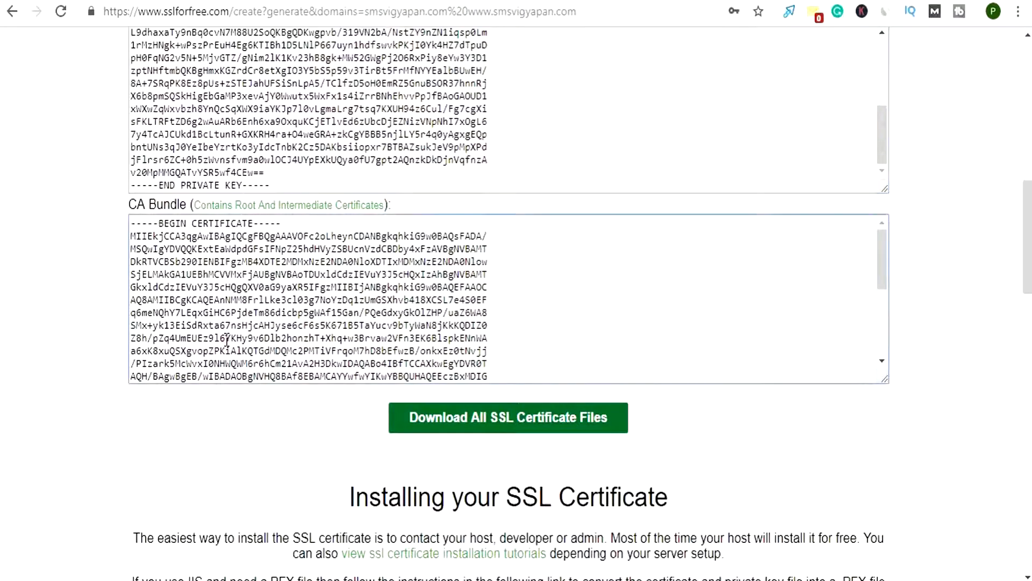
key("ctrl+a")
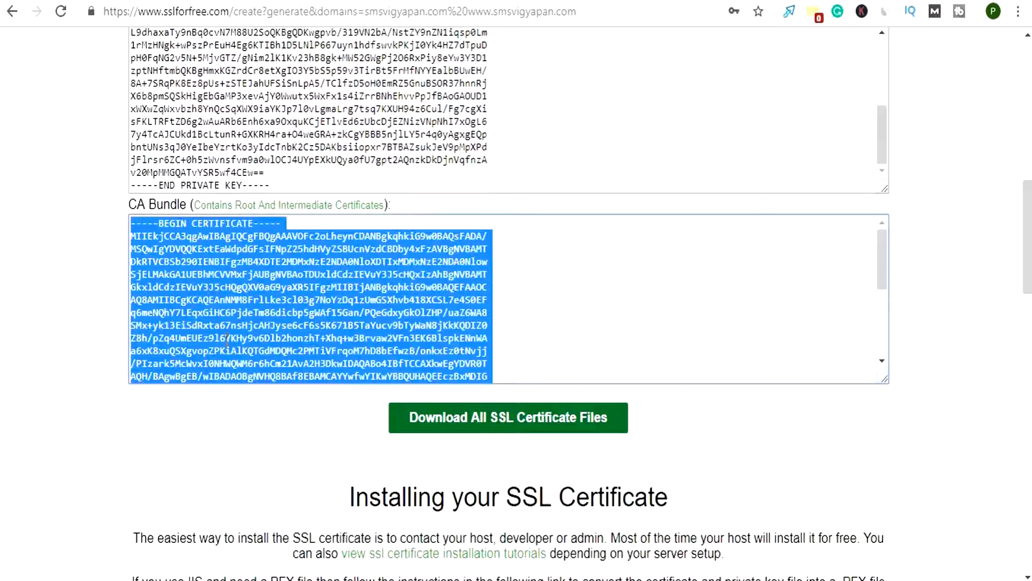
right_click(278, 231)
left_click(302, 257)
key("ctrl+Tab")
key("ctrl+v")
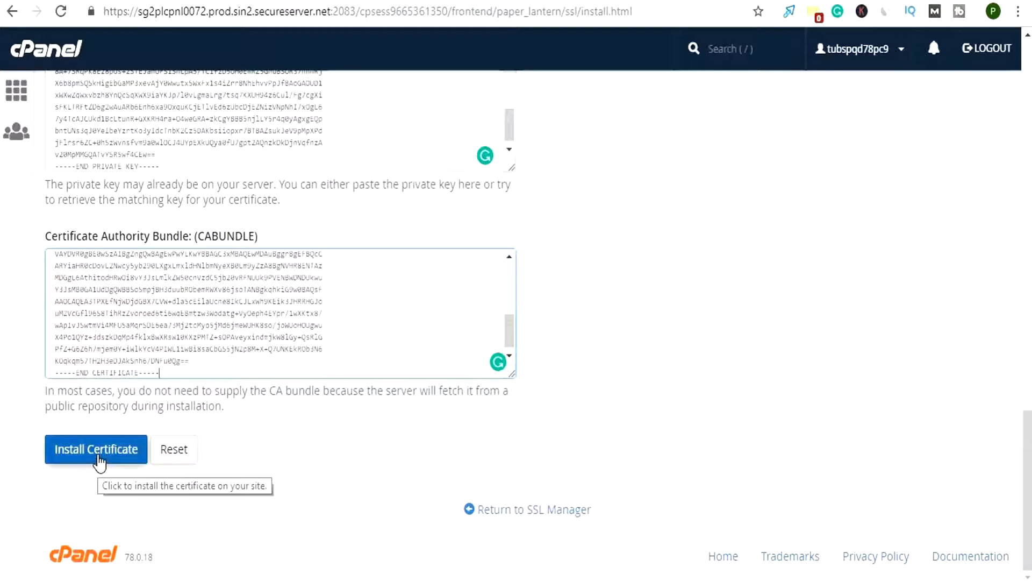
Install the certificate on the site, dismiss the confirmation, and check the list of installed SSL websites
left_click(99, 458)
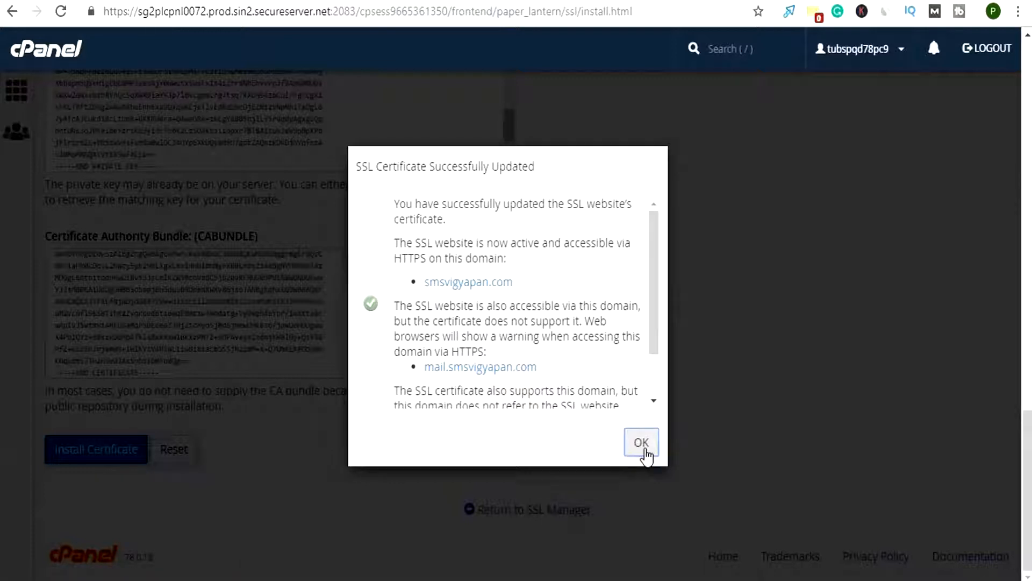
left_click(643, 449)
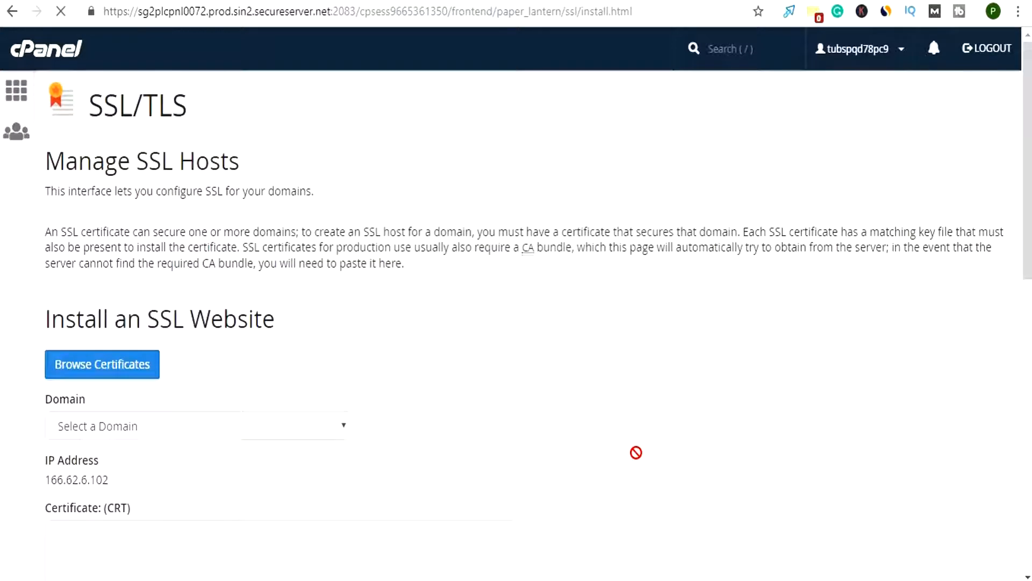
scroll(389, 423, "down", 5)
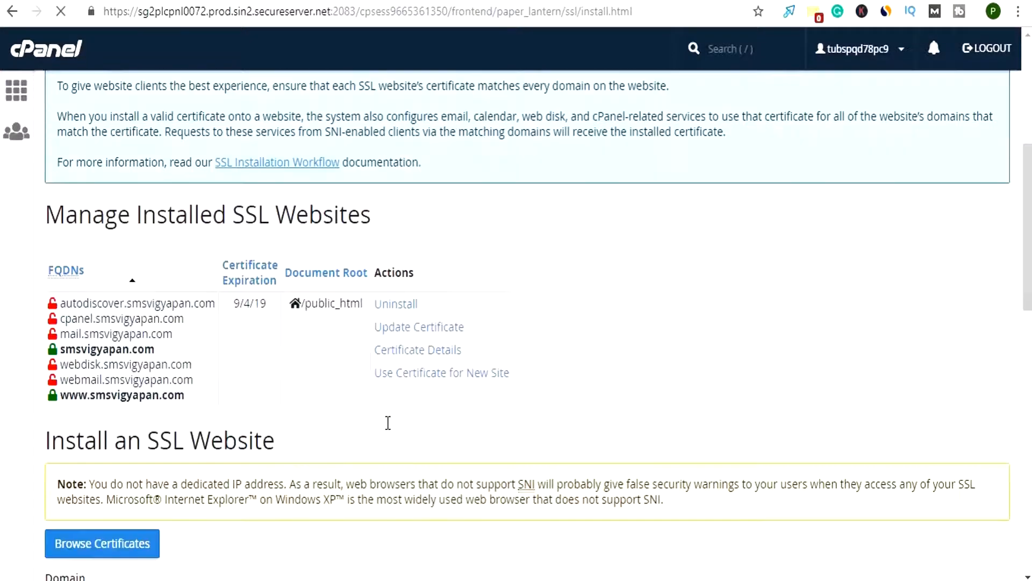
Reload the WordPress plugins page, activate the Really Simple SSL plugin, and go ahead with its SSL activation for the site
scroll(386, 419, "up", 6)
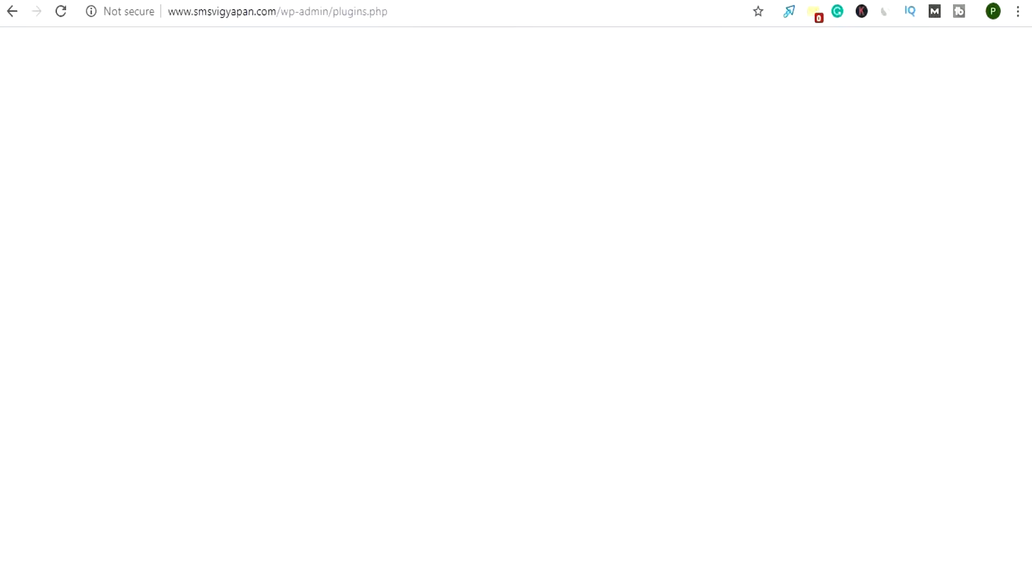
left_click(60, 17)
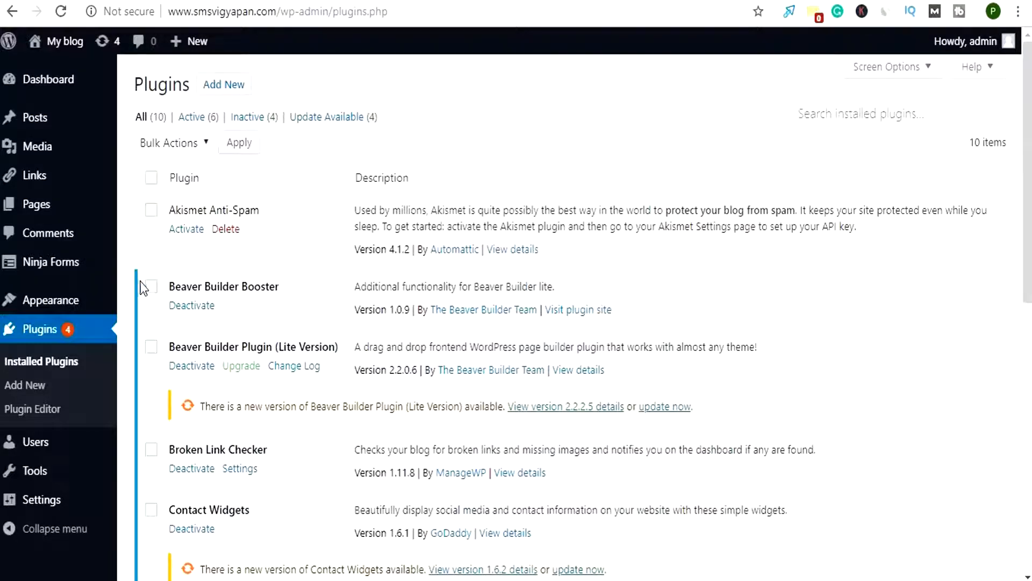
scroll(224, 374, "down", 7)
scroll(226, 375, "down", 4)
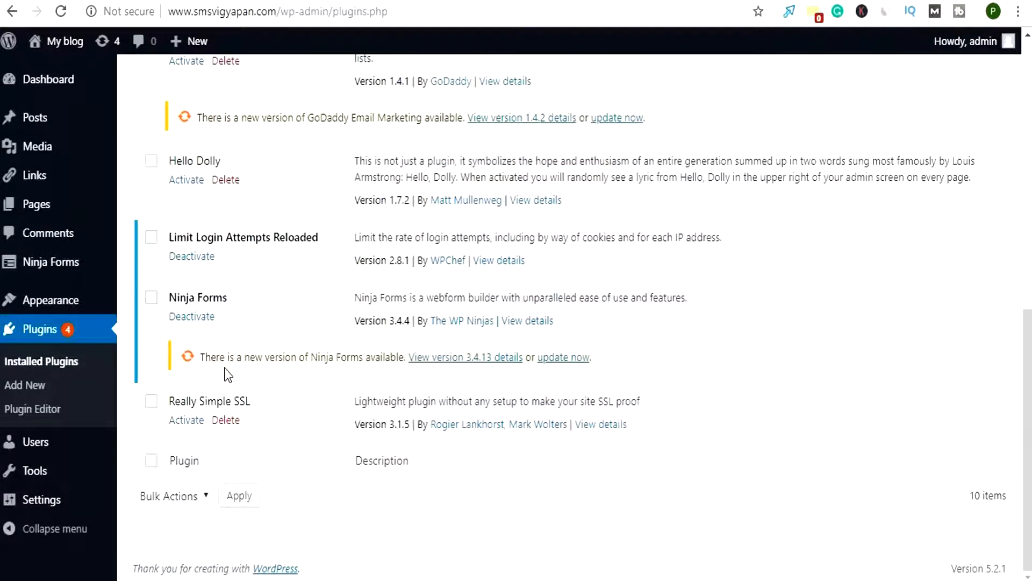
left_click_drag(167, 404, 262, 409)
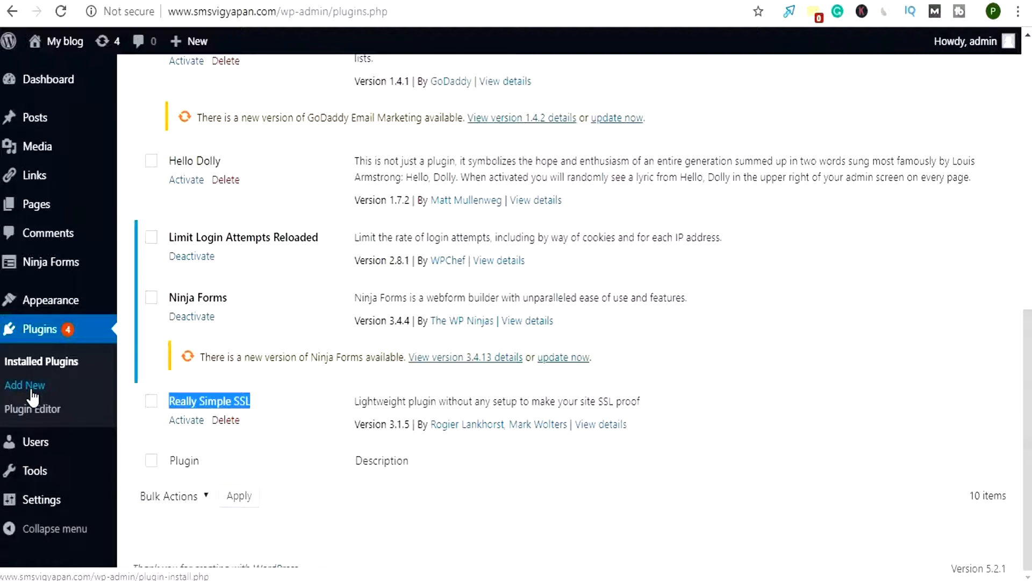
left_click(188, 428)
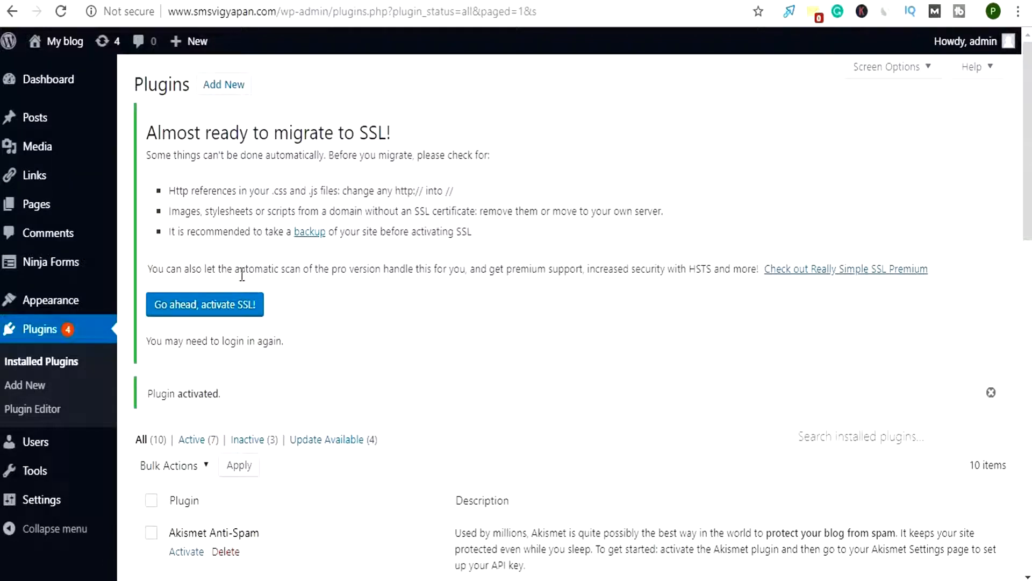
left_click(217, 317)
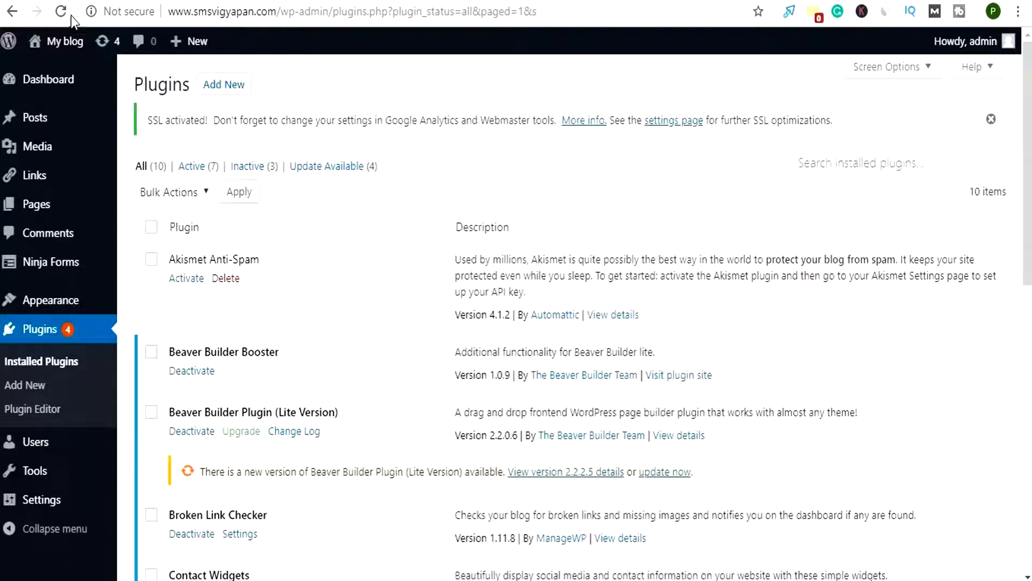
left_click_drag(276, 14, 155, 11)
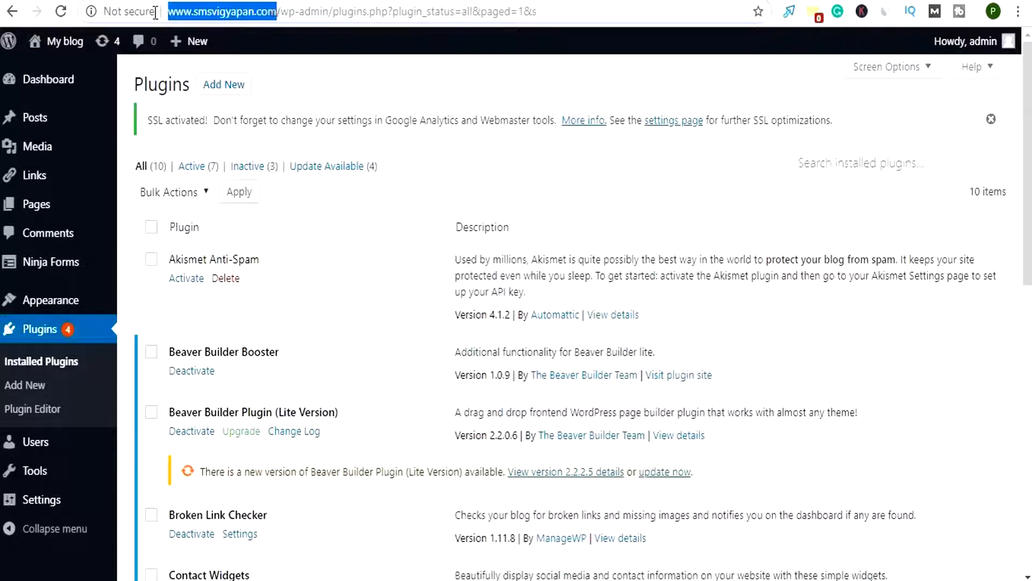
right_click(202, 13)
left_click(238, 106)
key("ctrl+t")
key("ctrl+v")
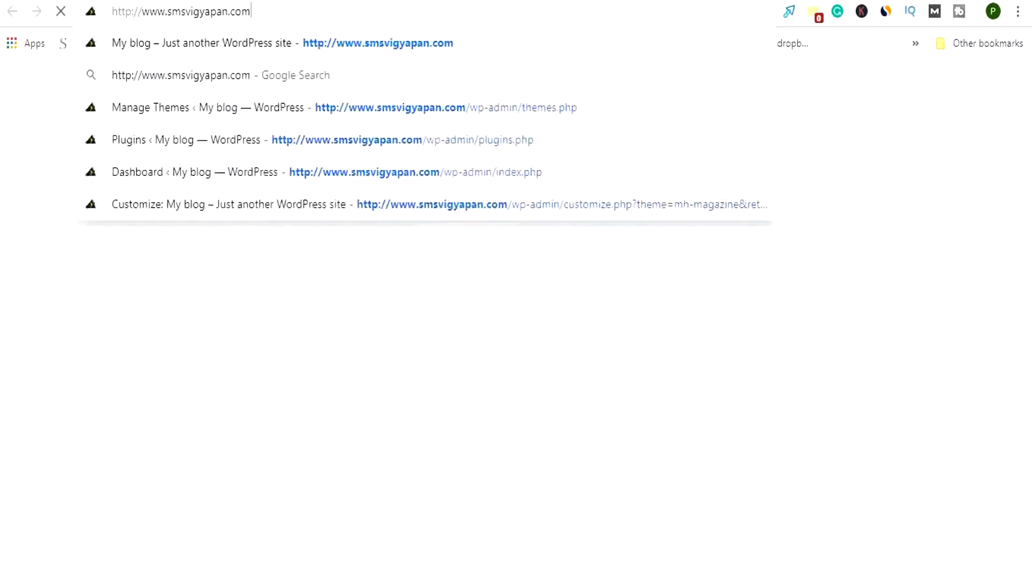
key("Return")
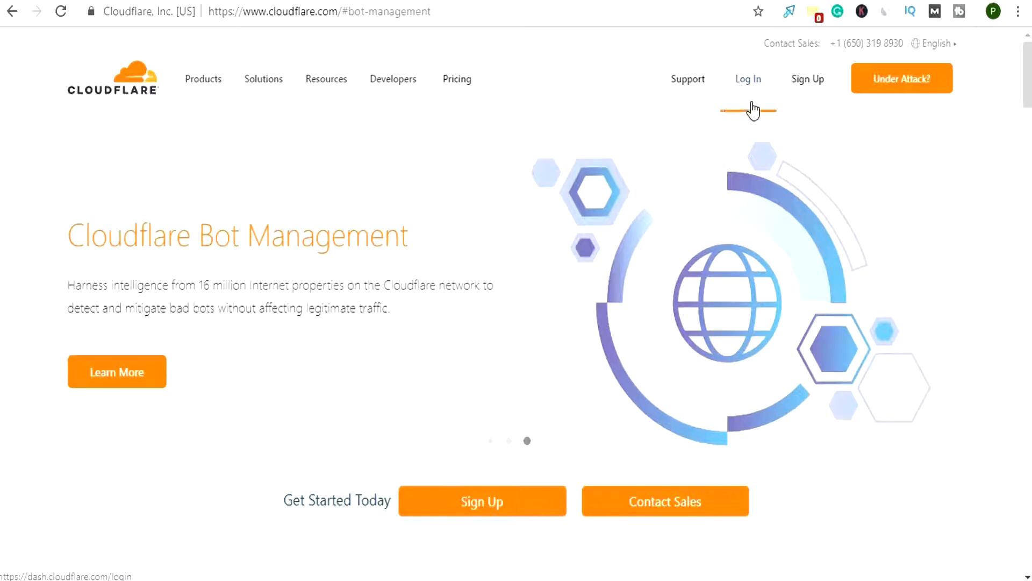
Go from the Cloudflare homepage to the account dashboard and add the site smsvigyapan.com
left_click(496, 504)
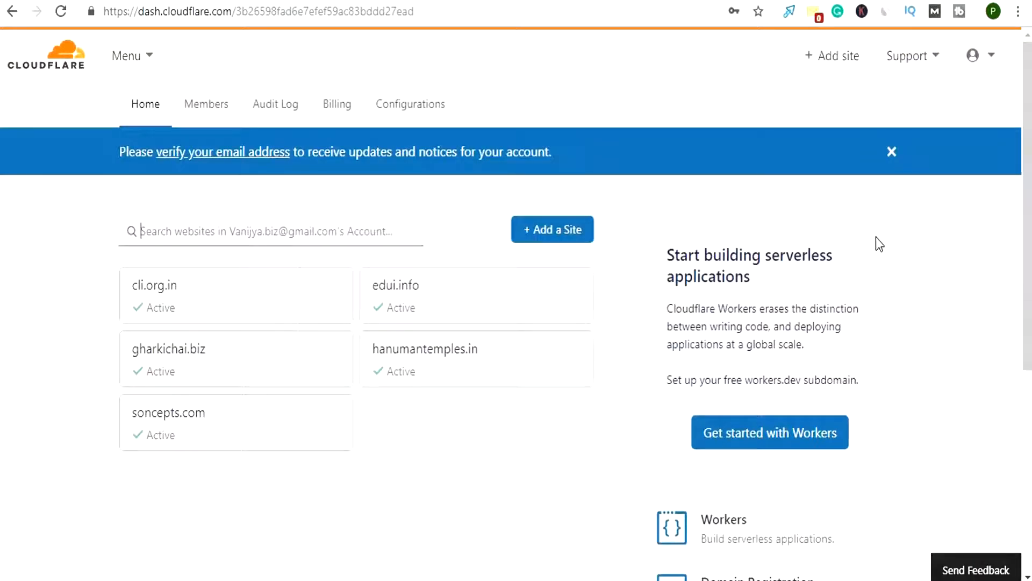
left_click(552, 240)
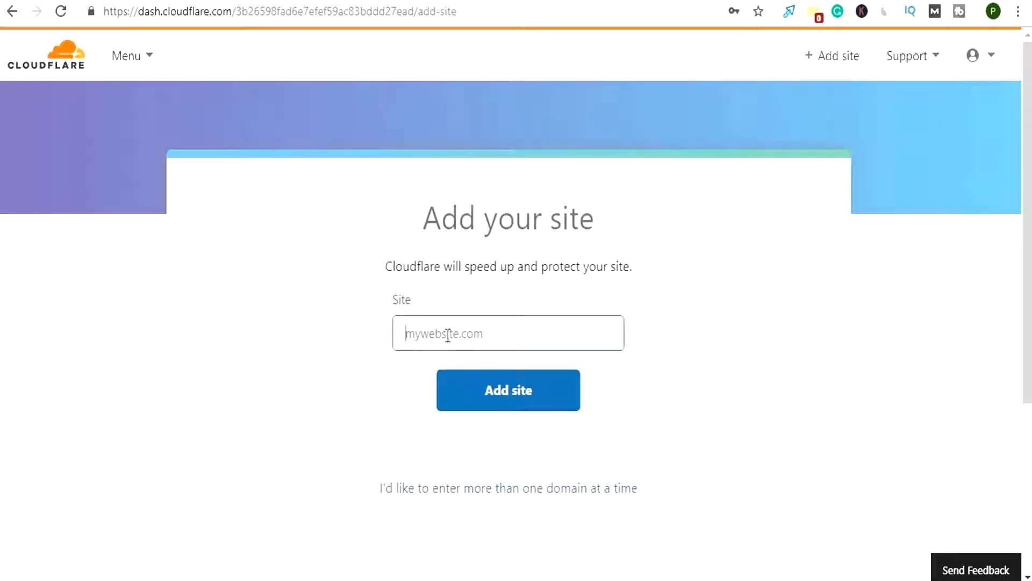
left_click(446, 332)
type("smsy")
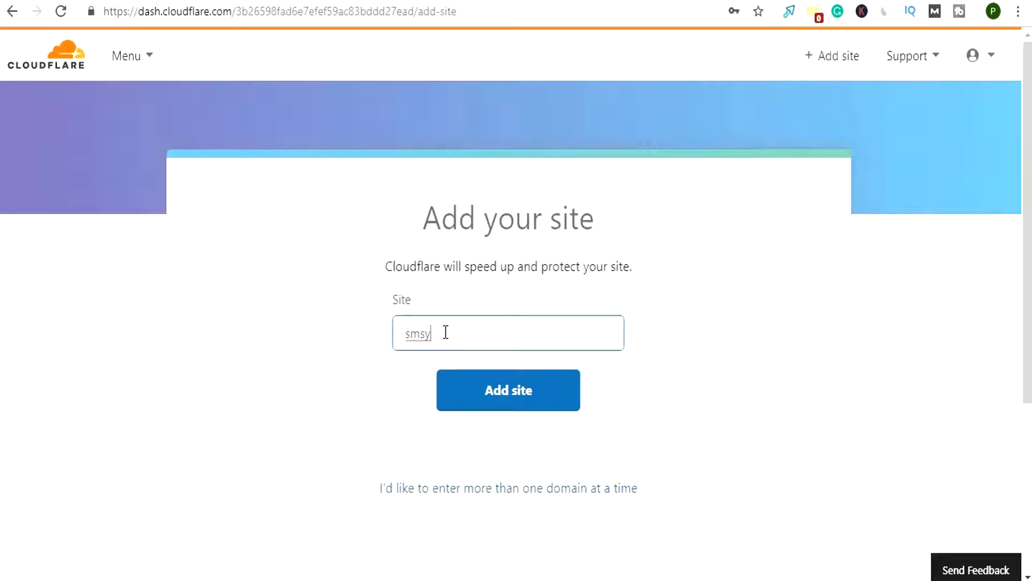
key("BackSpace")
type("vigyapan.com")
left_click(511, 401)
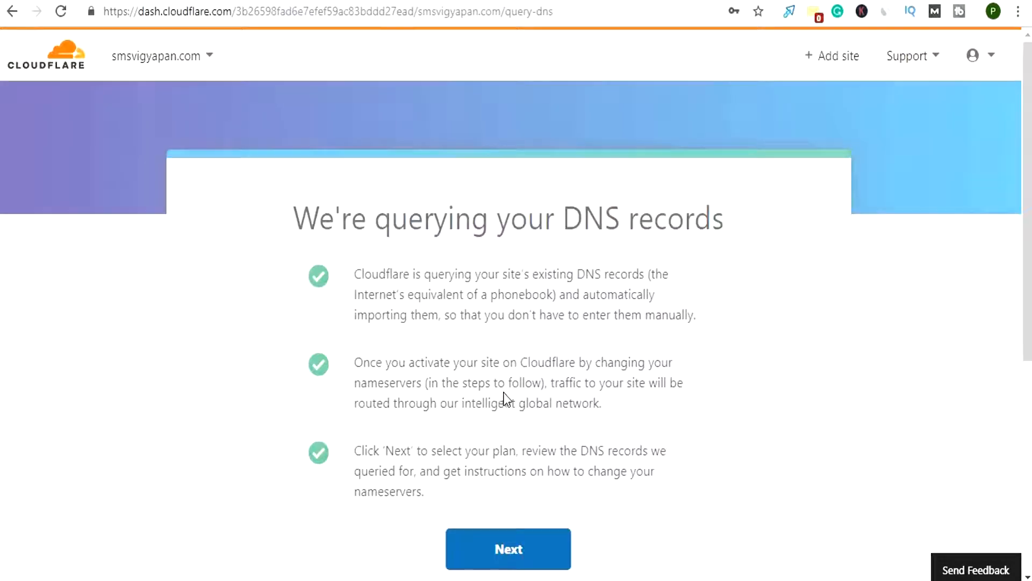
Proceed past the DNS query notice, choose the FREE $0/month plan for smsvigyapan.com, and confirm it
scroll(504, 395, "down", 5)
scroll(505, 399, "down", 3)
left_click(510, 384)
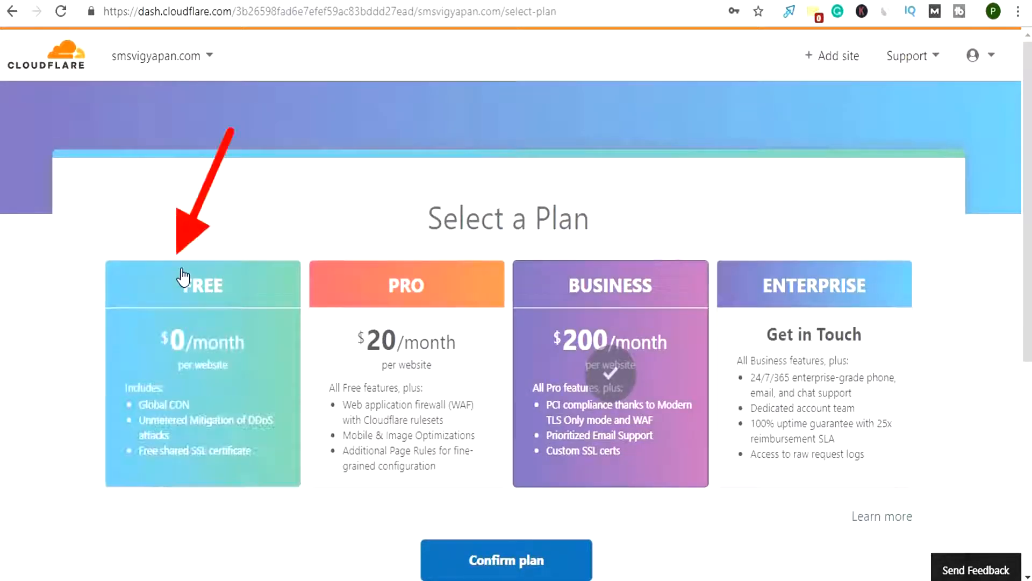
left_click(195, 291)
scroll(397, 456, "down", 3)
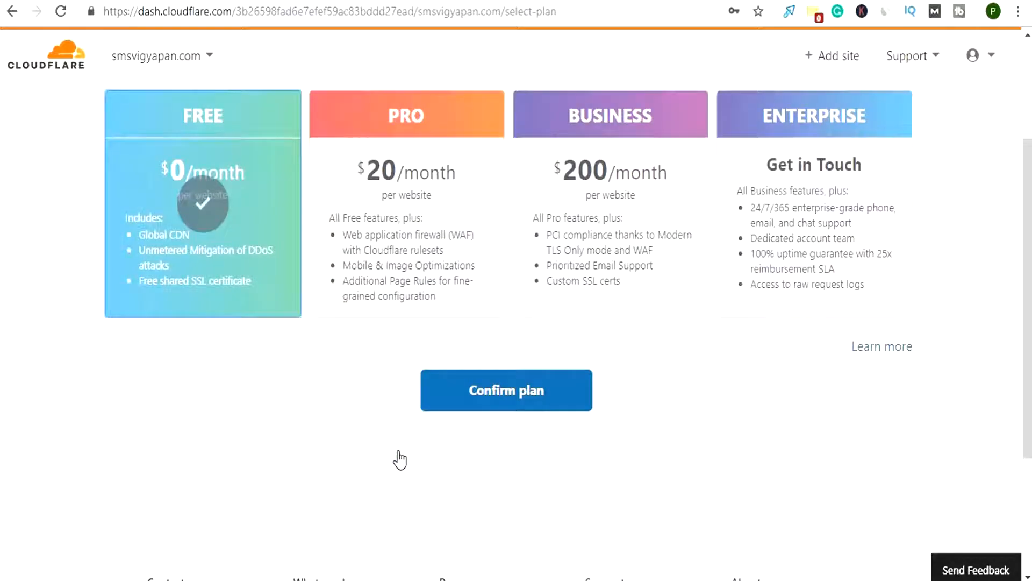
left_click(504, 398)
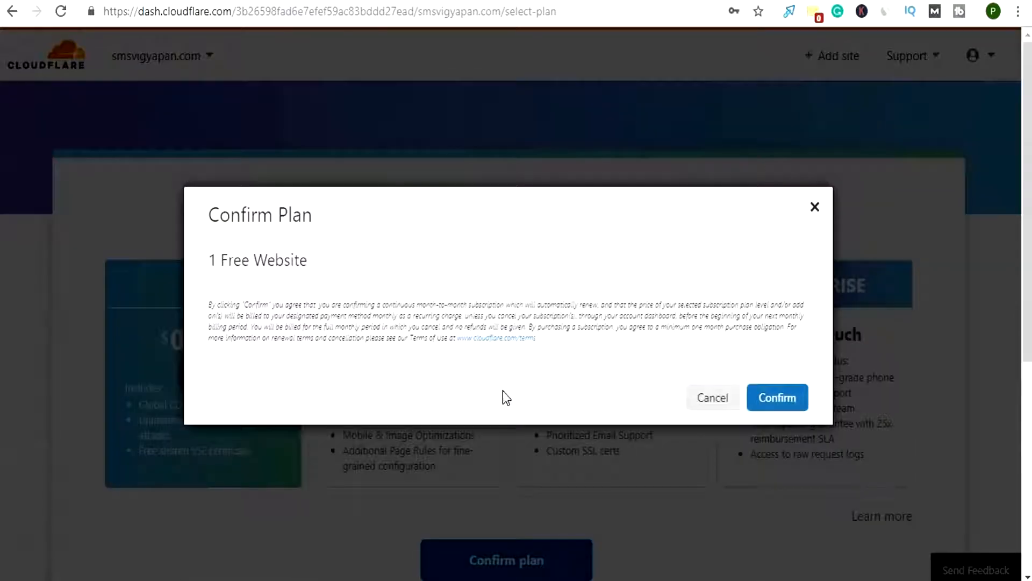
left_click(783, 398)
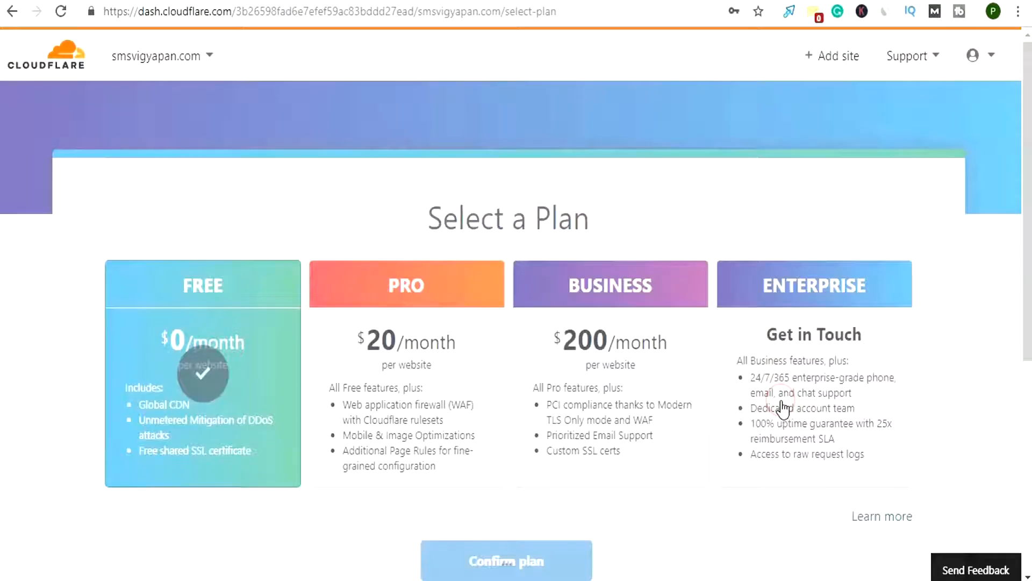
Review the scanned DNS records for smsvigyapan.com and continue to the nameserver change instructions
scroll(577, 393, "down", 6)
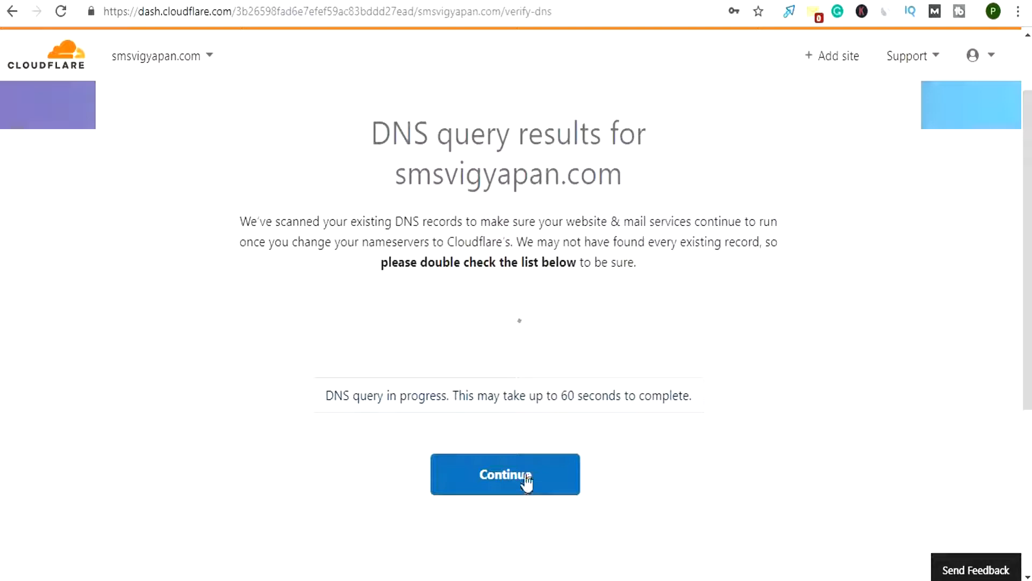
scroll(522, 435, "down", 5)
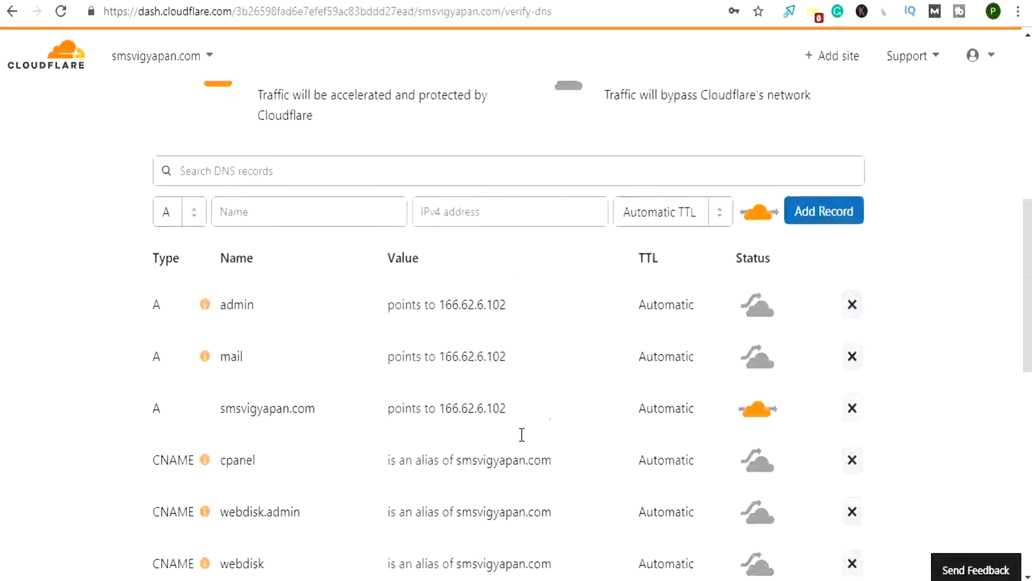
scroll(522, 434, "up", 4)
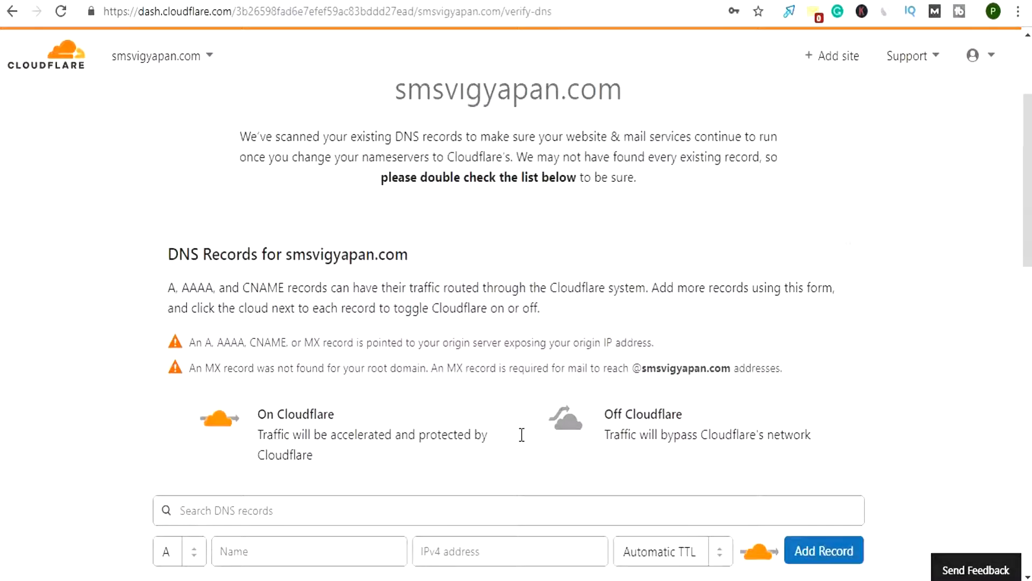
scroll(521, 434, "down", 6)
scroll(521, 435, "down", 5)
scroll(523, 436, "up", 3)
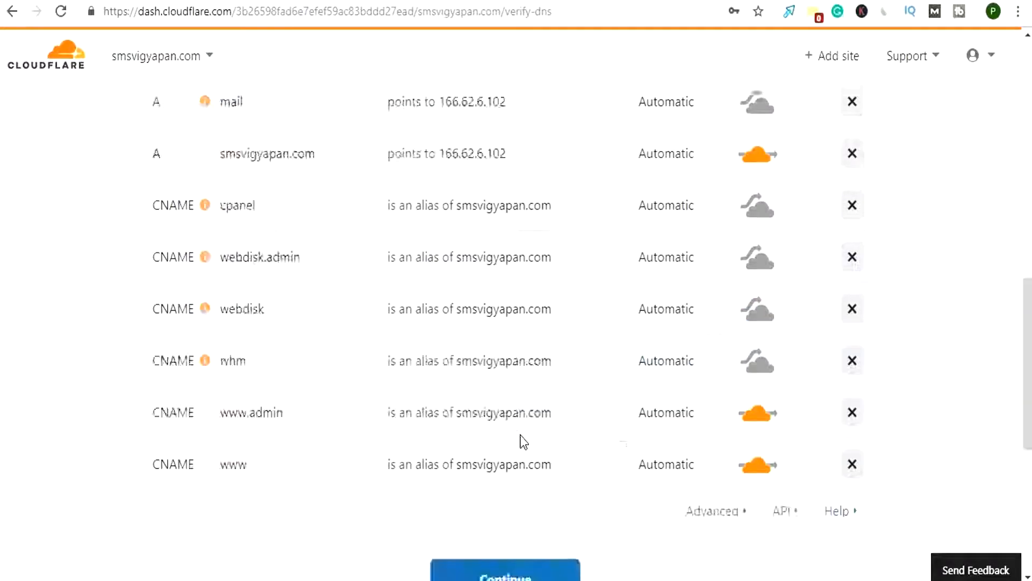
scroll(521, 438, "up", 10)
scroll(519, 452, "down", 7)
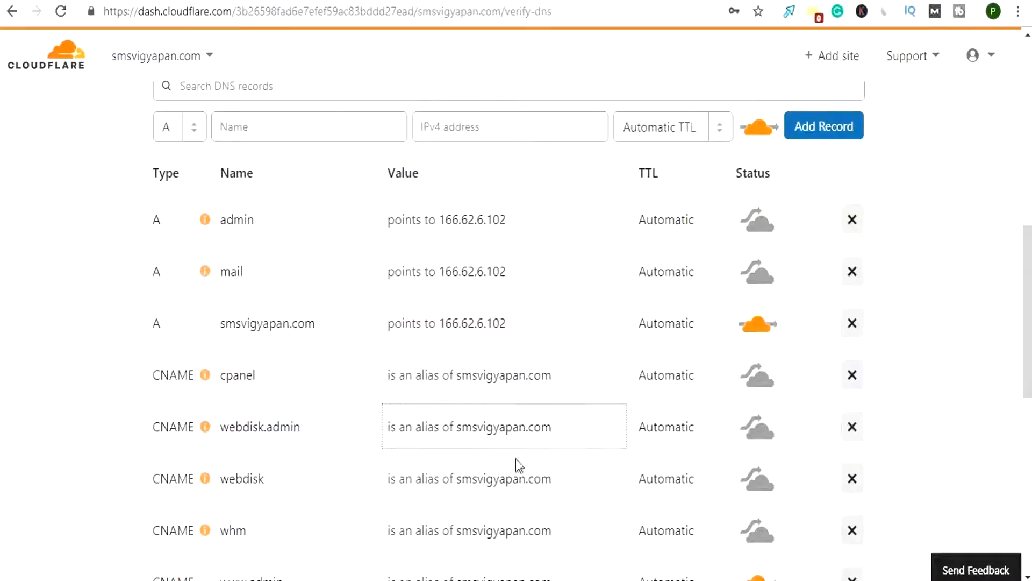
scroll(515, 459, "down", 5)
left_click(507, 506)
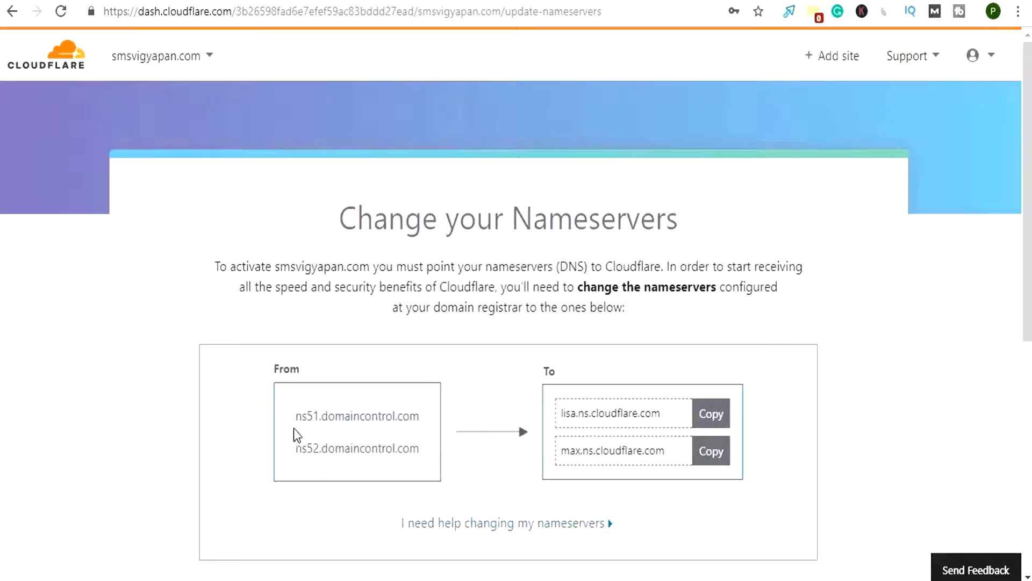
Examine the current nameservers of smsvigyapan.com and the Cloudflare nameservers that should replace them
left_click_drag(300, 419, 425, 421)
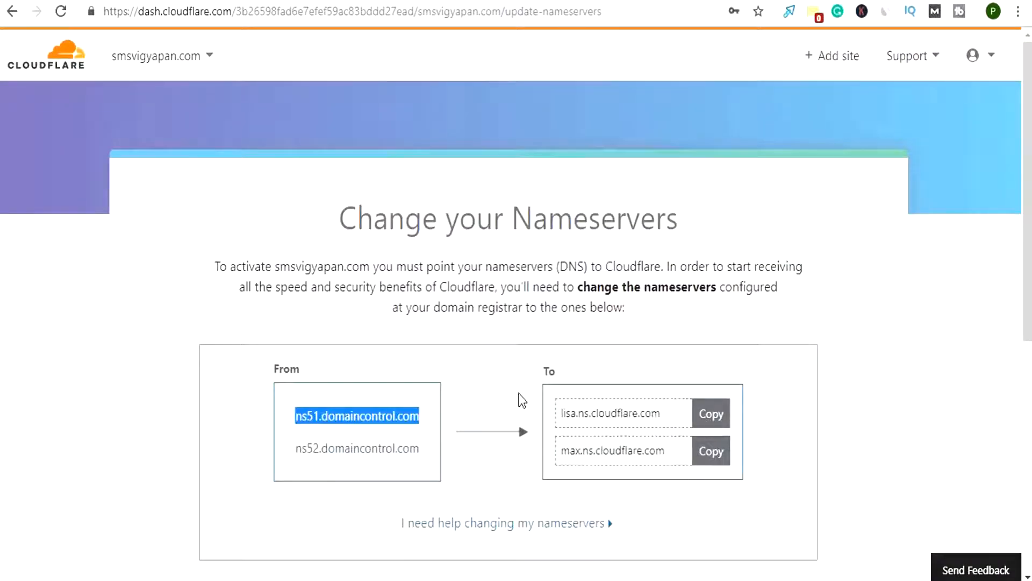
scroll(520, 400, "down", 3)
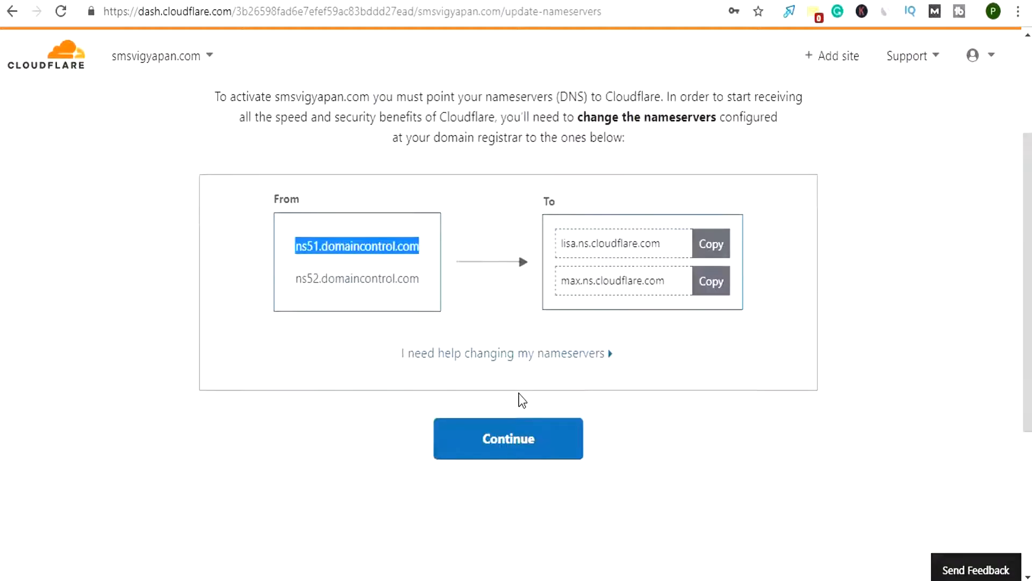
scroll(521, 401, "up", 3)
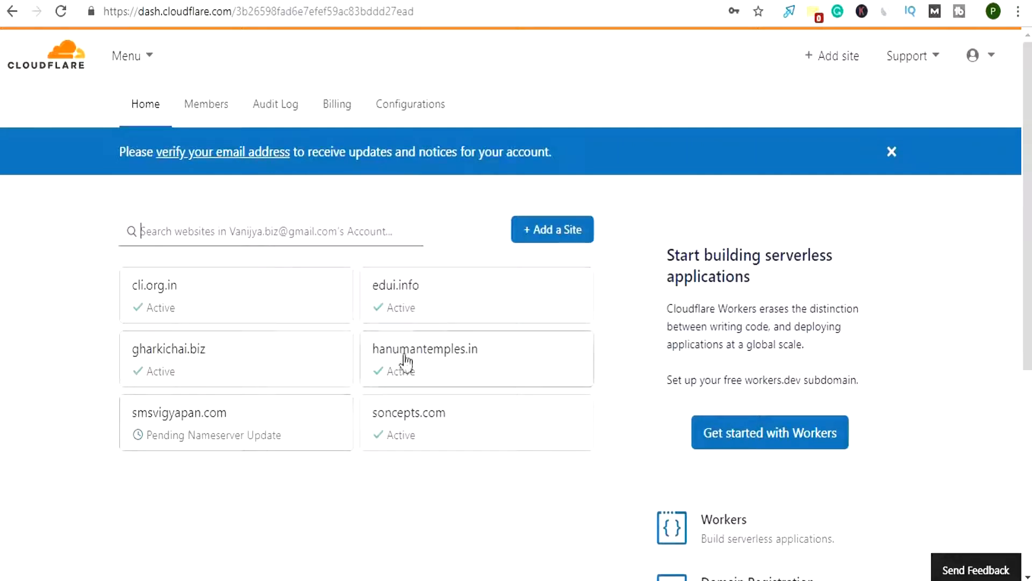
Open the Crypto settings of the edui.info site in Cloudflare and check its SSL mode options
left_click(412, 311)
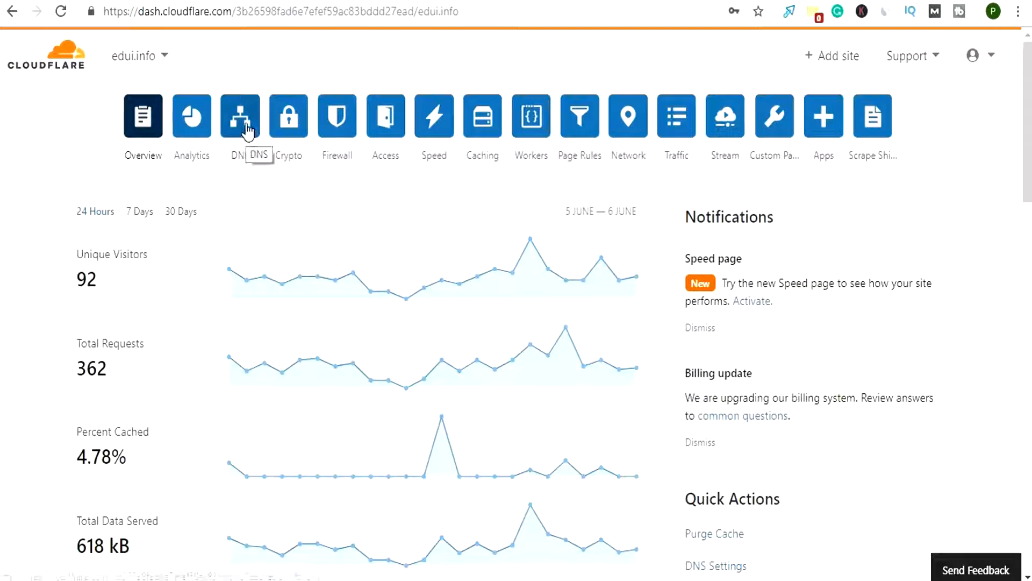
left_click(291, 128)
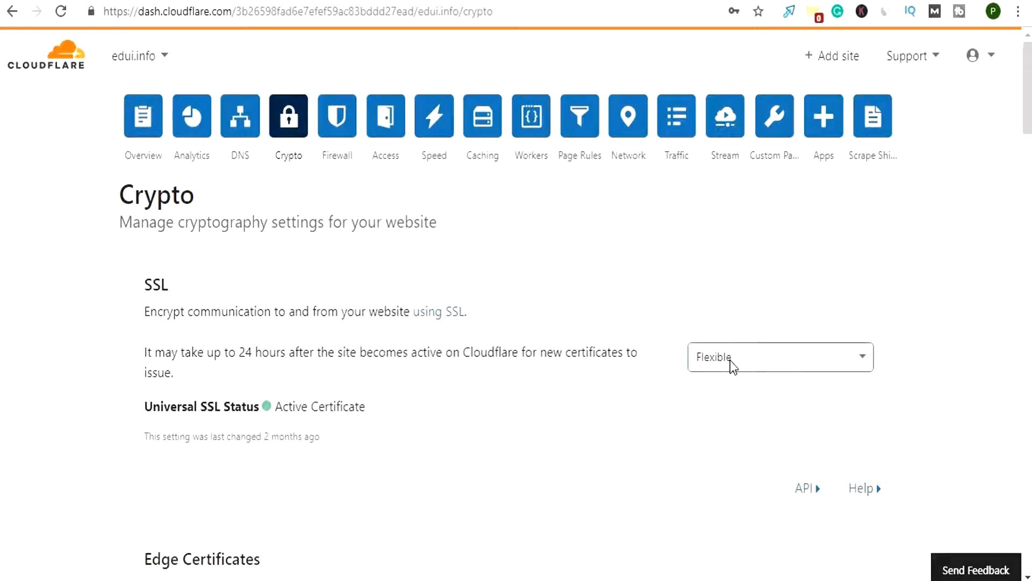
left_click(730, 361)
left_click(758, 410)
Look through edui.info's remaining Crypto settings, including edge and origin certificates, Always Use HTTPS, HSTS and TLS options
scroll(764, 414, "down", 10)
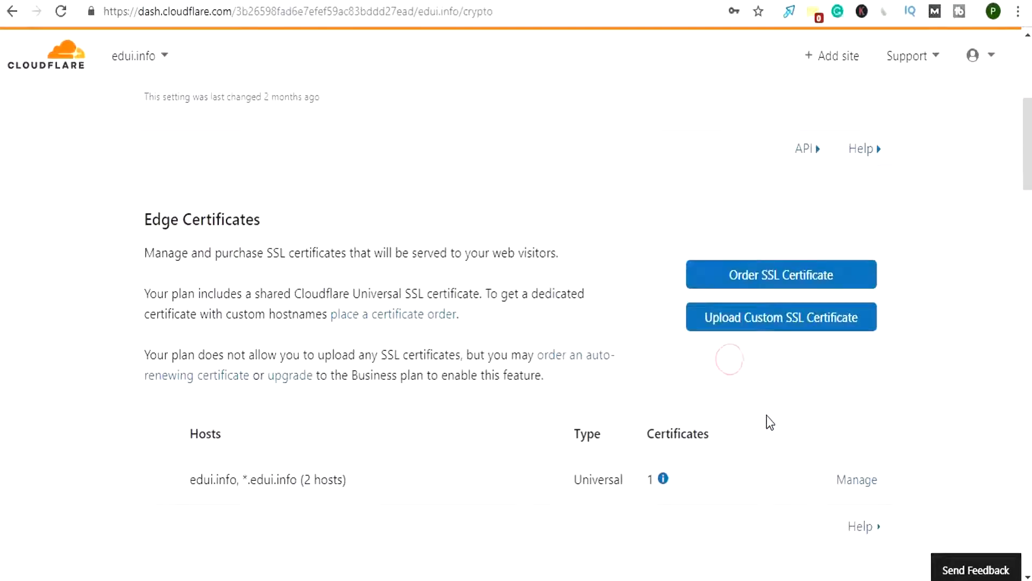
scroll(768, 419, "down", 5)
scroll(769, 417, "down", 3)
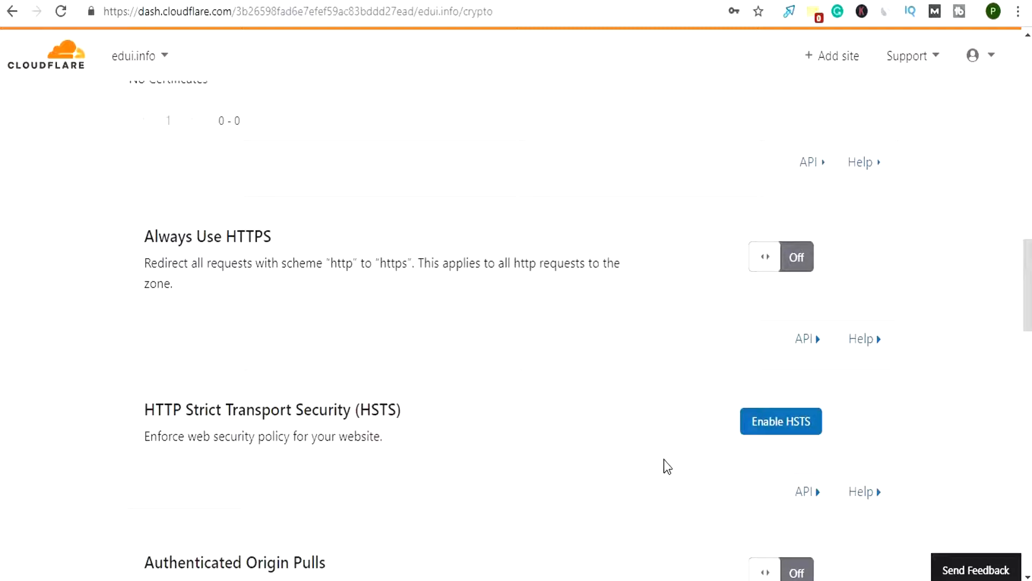
scroll(663, 453, "up", 5)
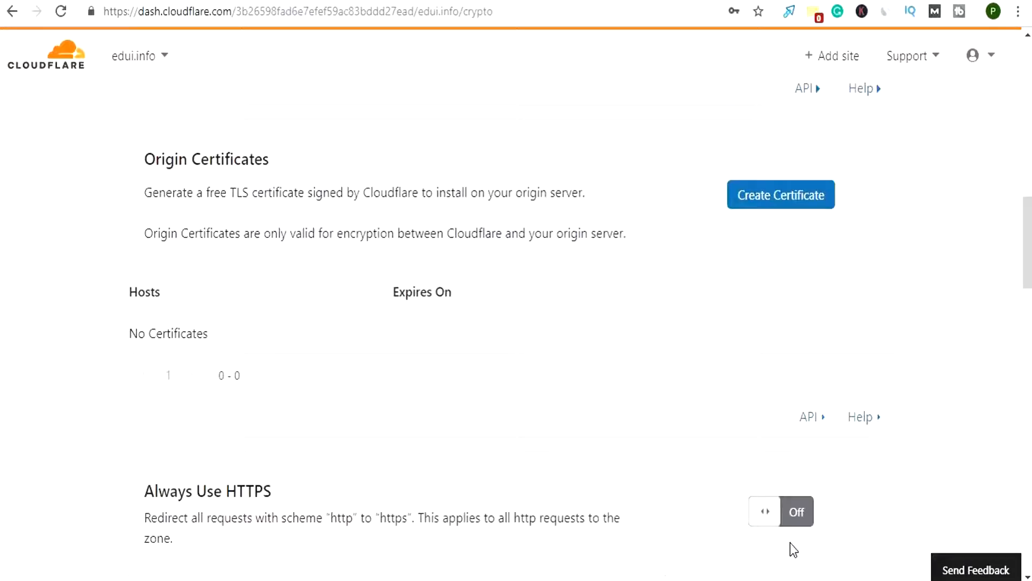
scroll(591, 450, "down", 12)
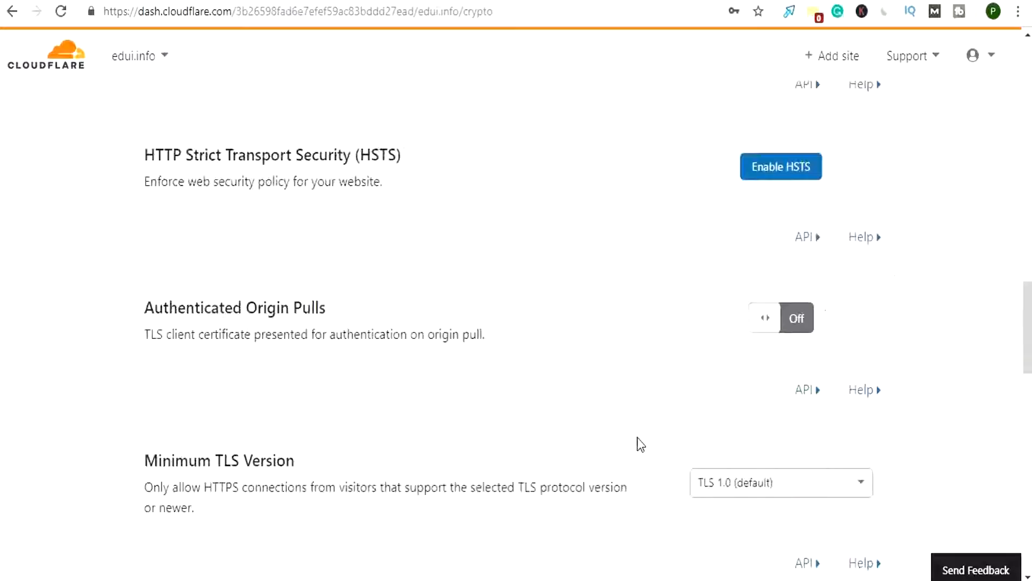
scroll(637, 437, "down", 5)
scroll(637, 437, "down", 2)
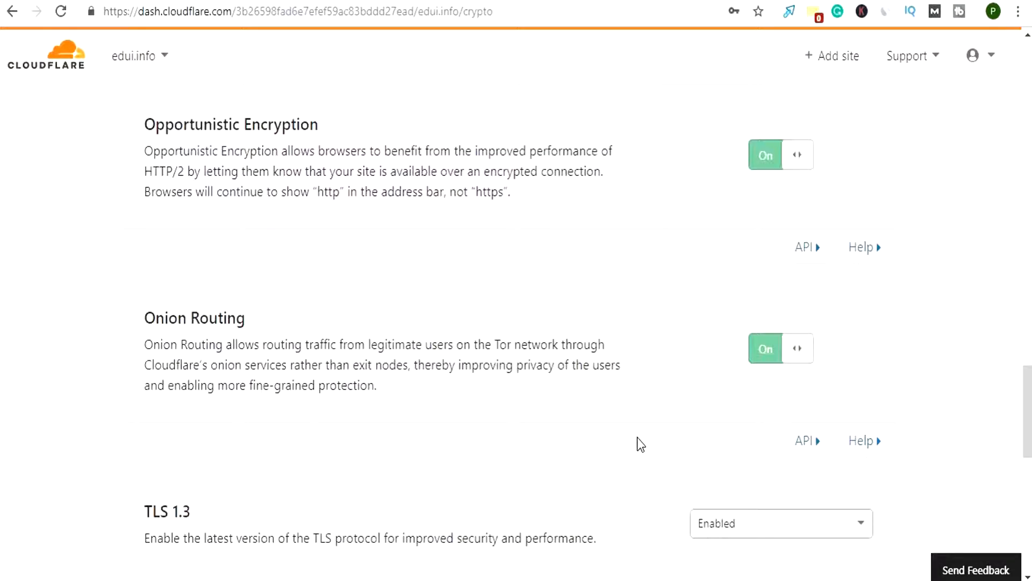
scroll(637, 437, "up", 2)
scroll(637, 437, "up", 20)
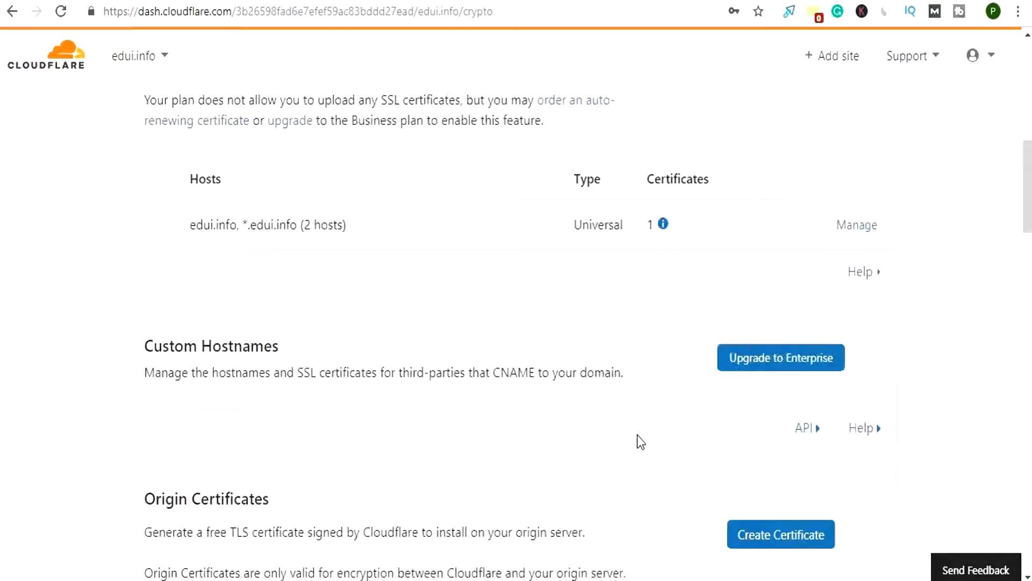
scroll(637, 440, "up", 3)
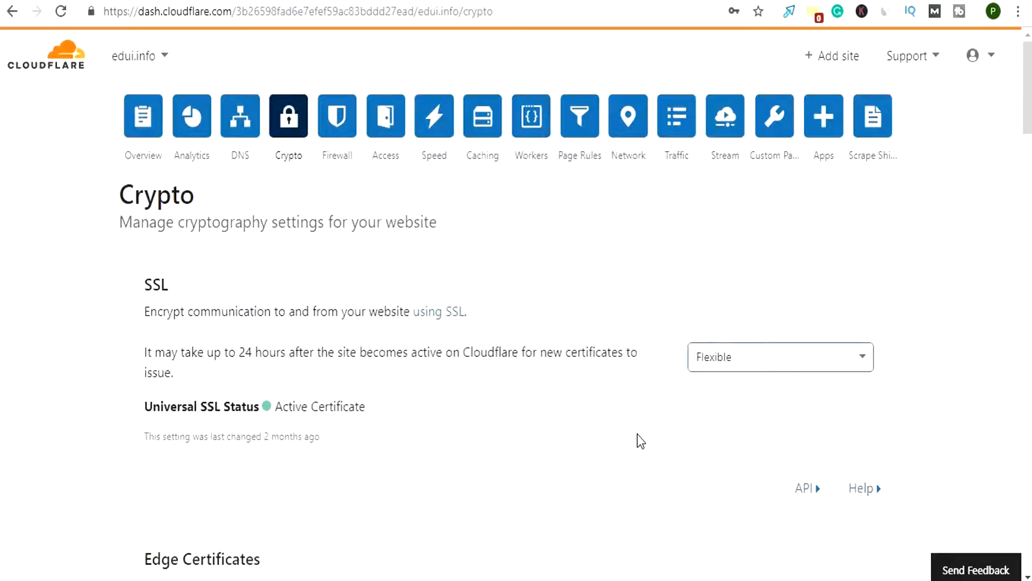
Review the traffic statistics and subscription details on edui.info's Overview page
left_click(149, 137)
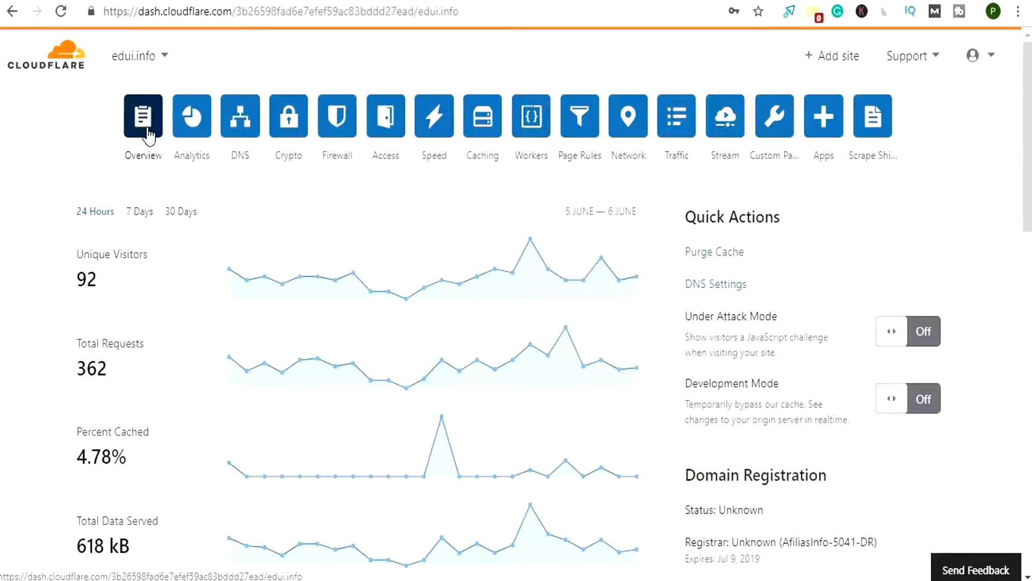
scroll(272, 399, "down", 5)
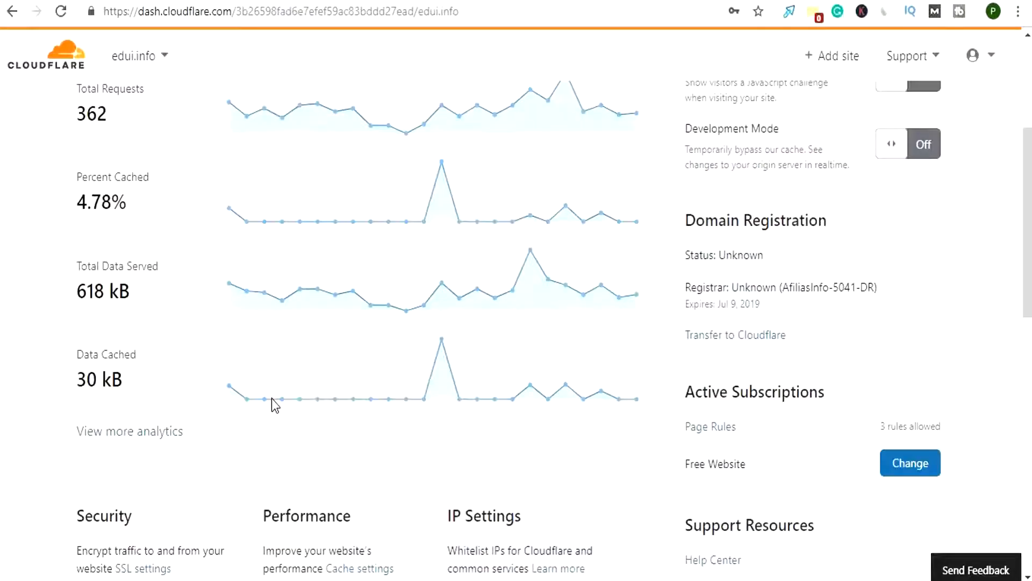
scroll(272, 398, "up", 5)
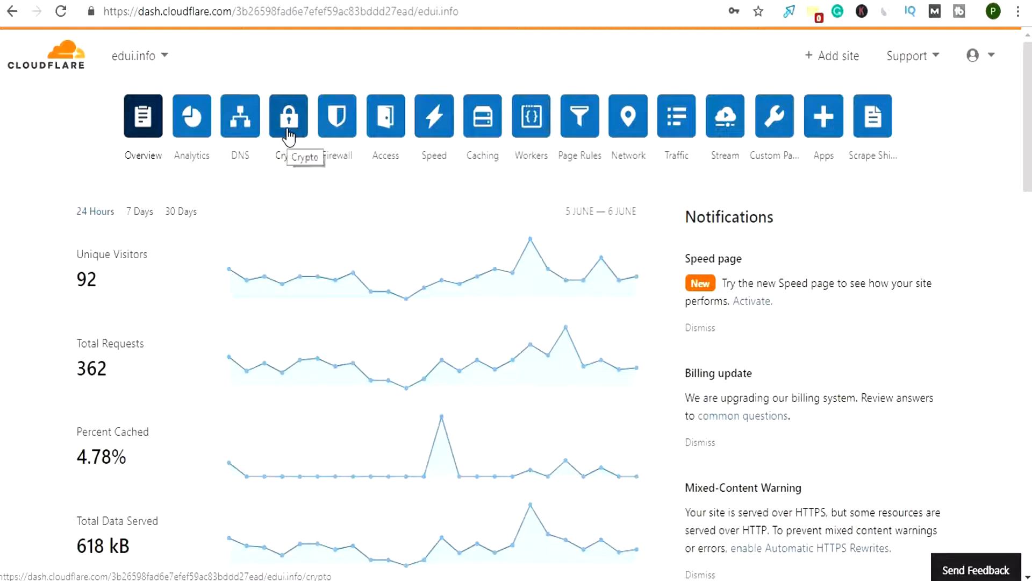
Return to edui.info's Crypto settings and check the available SSL modes without changing the selection
left_click(289, 136)
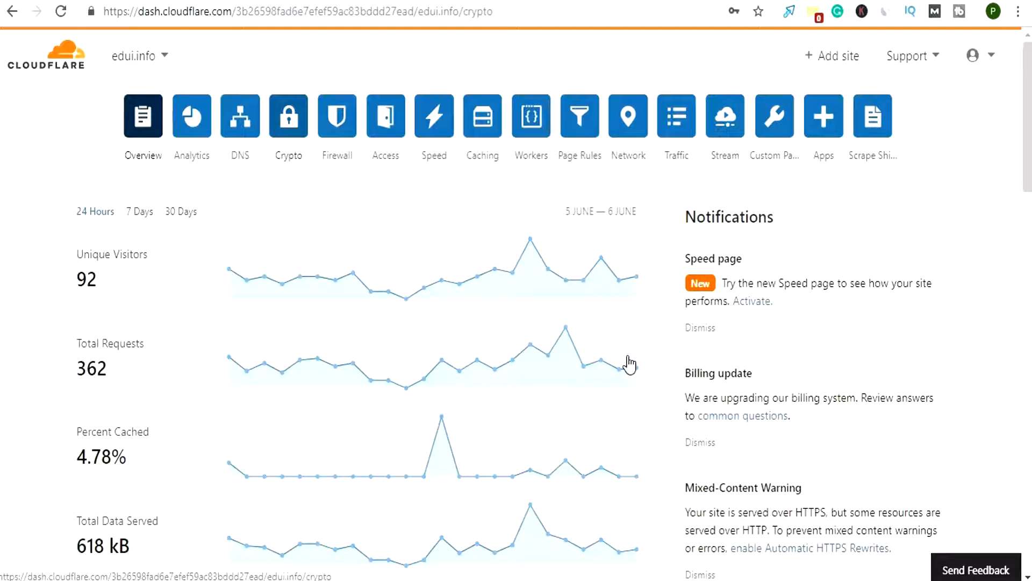
left_click(751, 357)
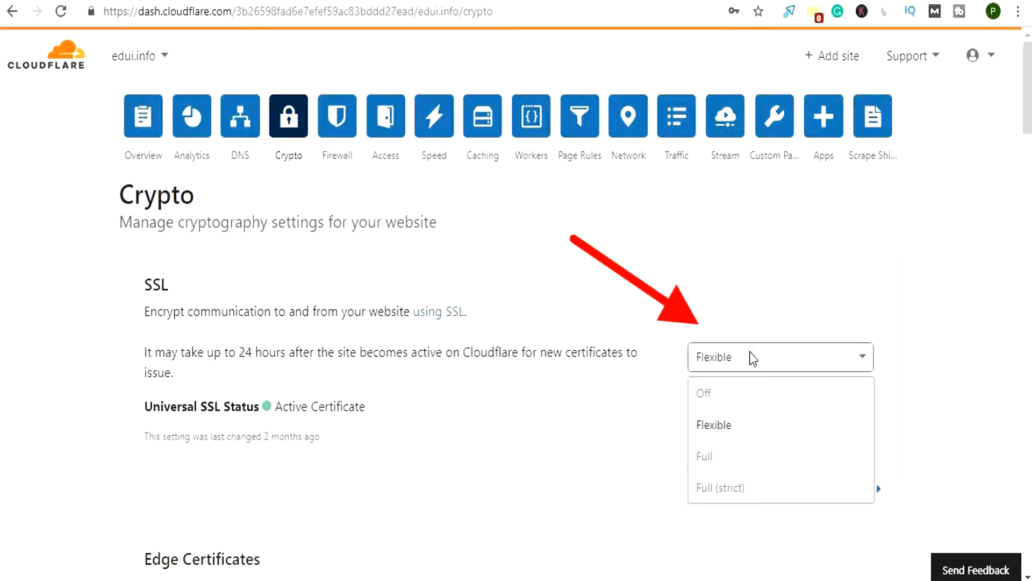
left_click(921, 399)
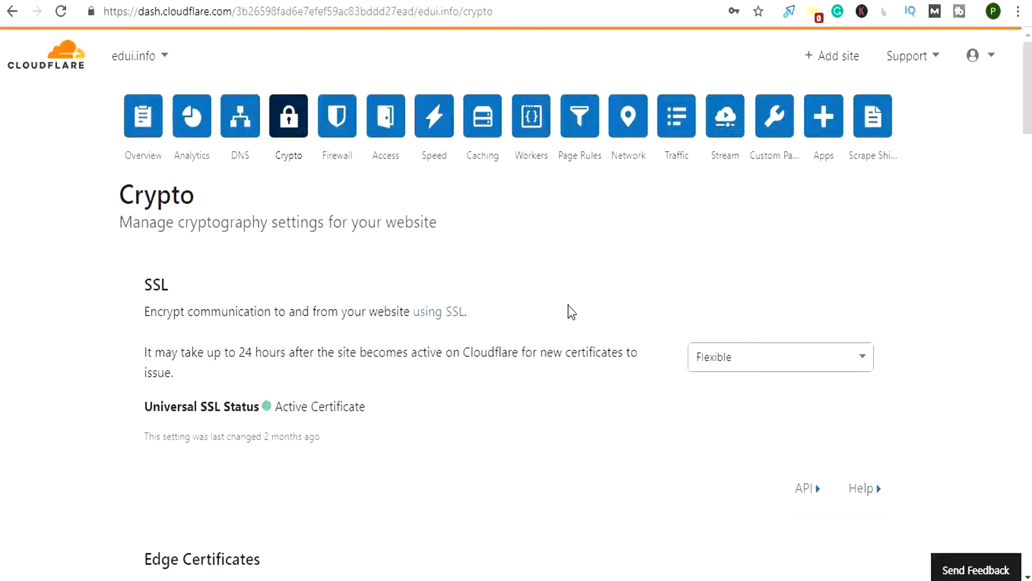
Revisit the SSL For Free page for smsvigyapan.com, and recheck the SSL and edge certificate settings of edui.info in Cloudflare
left_click(260, 1)
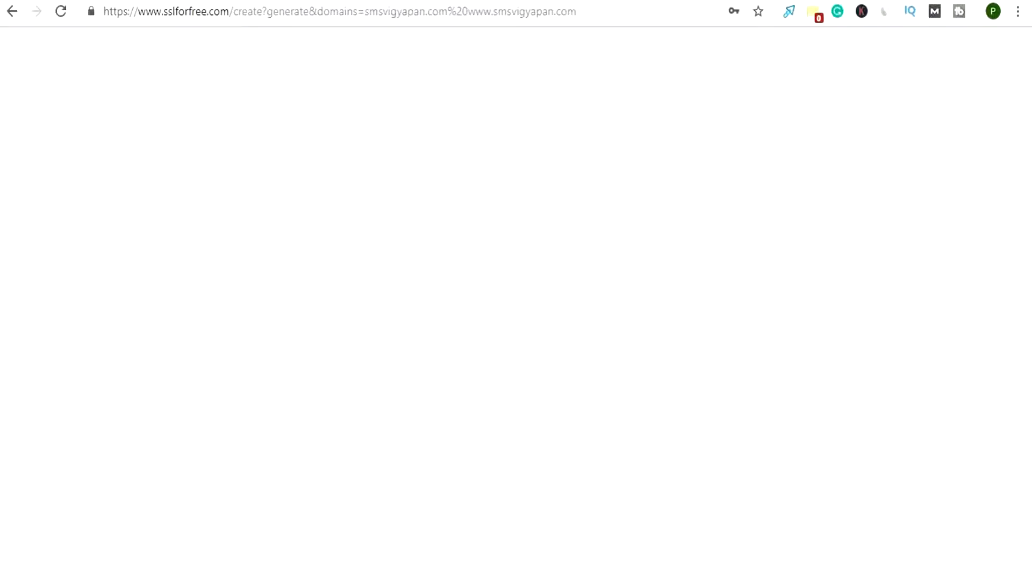
left_click(571, 1)
left_click(580, 0)
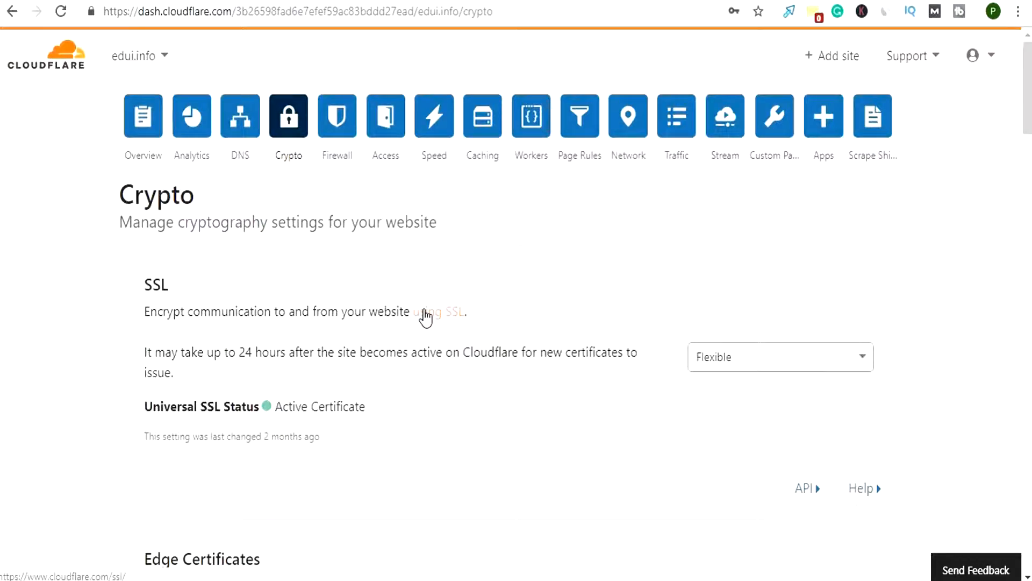
scroll(424, 317, "down", 10)
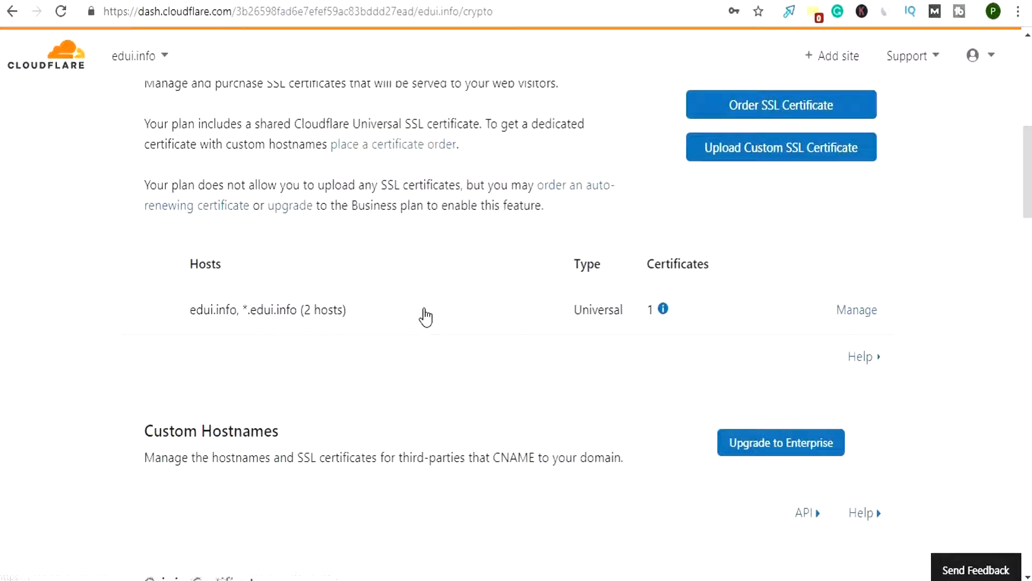
scroll(424, 316, "up", 10)
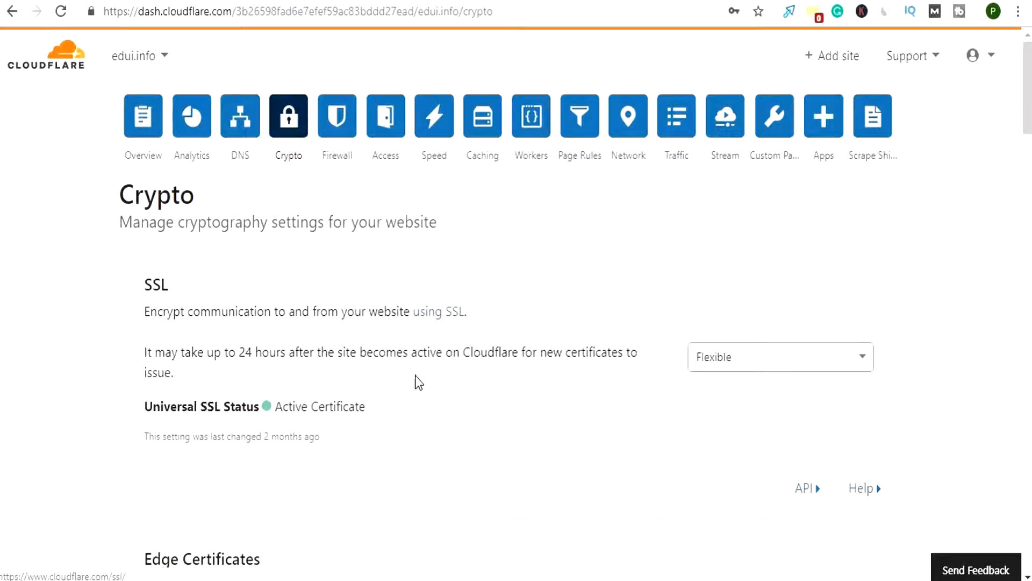